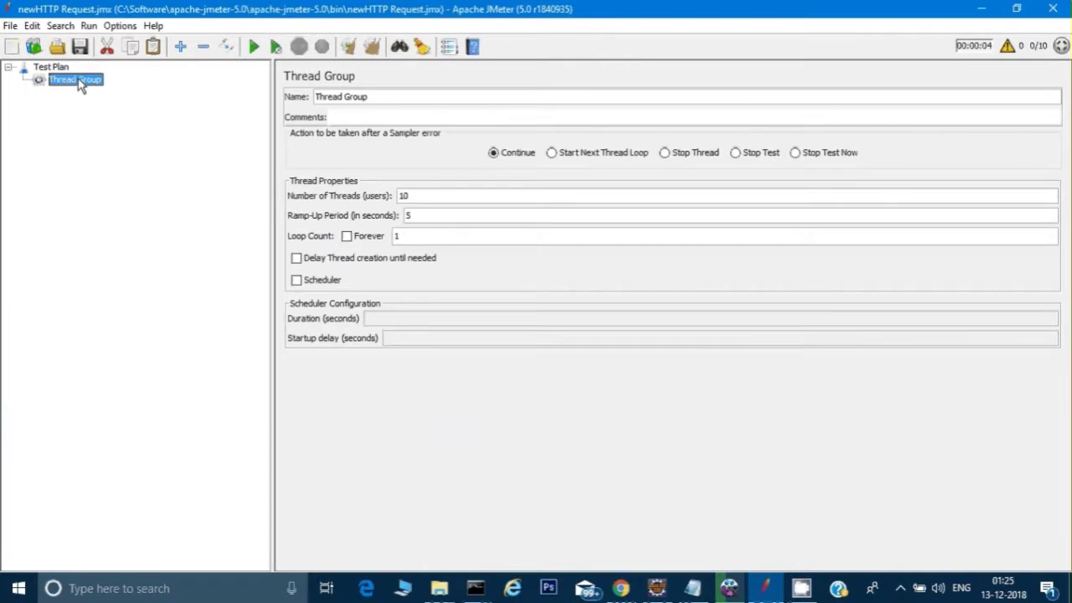
# - Delete the Thread Group from the test plan
pyautogui.press('Delete')
pyautogui.click(500, 310)
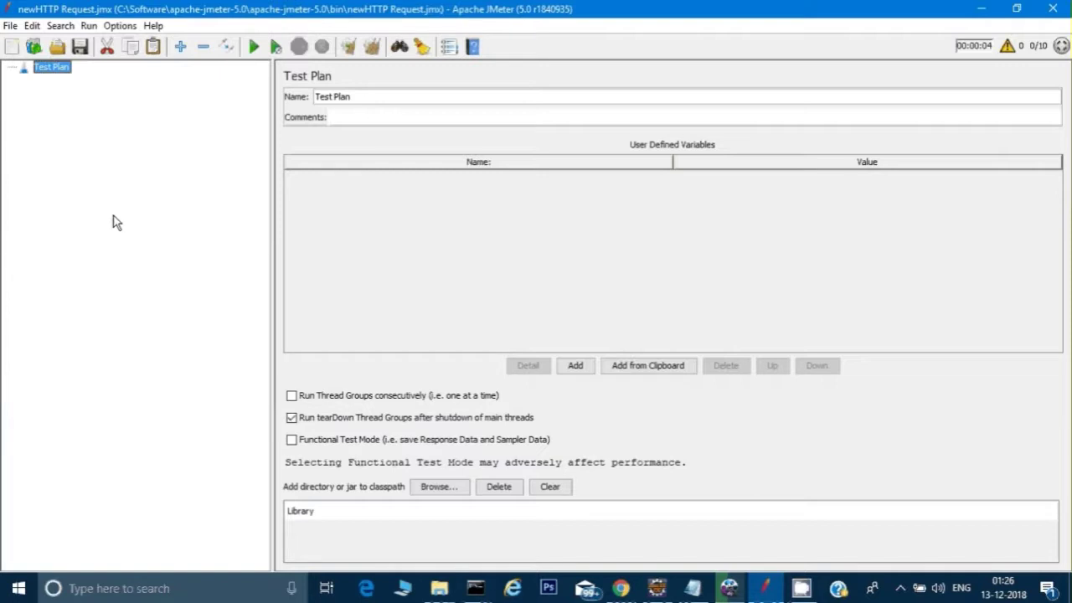
pyautogui.click(620, 588)
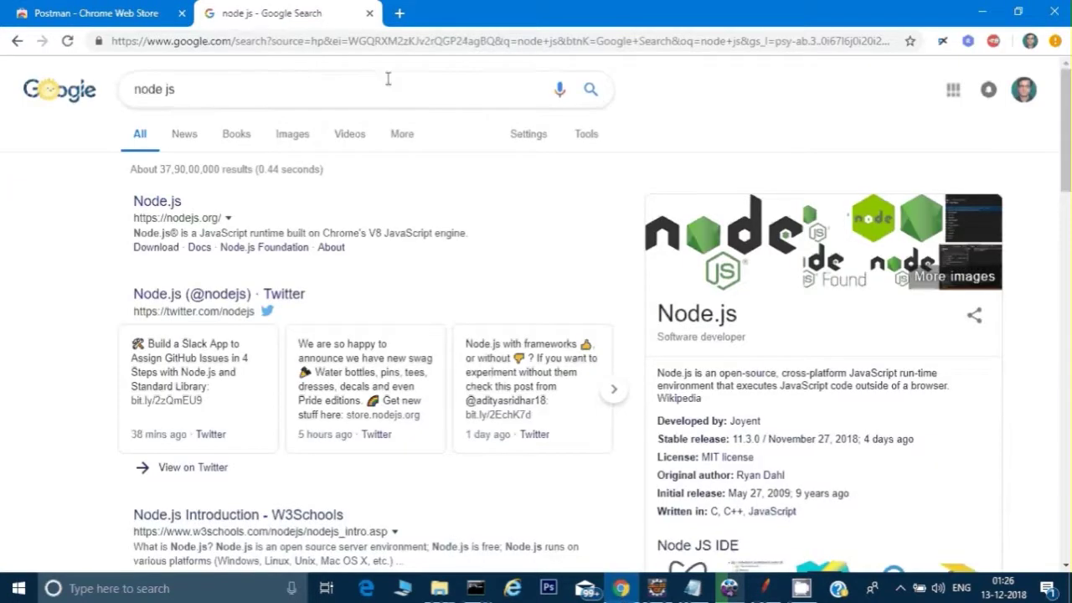
pyautogui.click(370, 48)
pyautogui.write('ww')
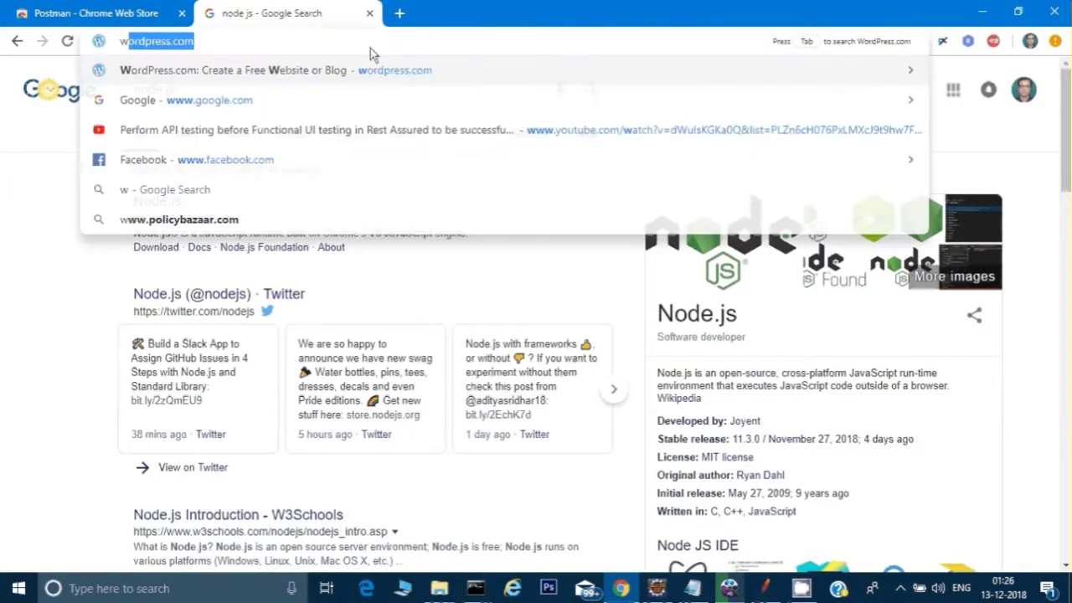
pyautogui.write('w.g')
pyautogui.press('Return')
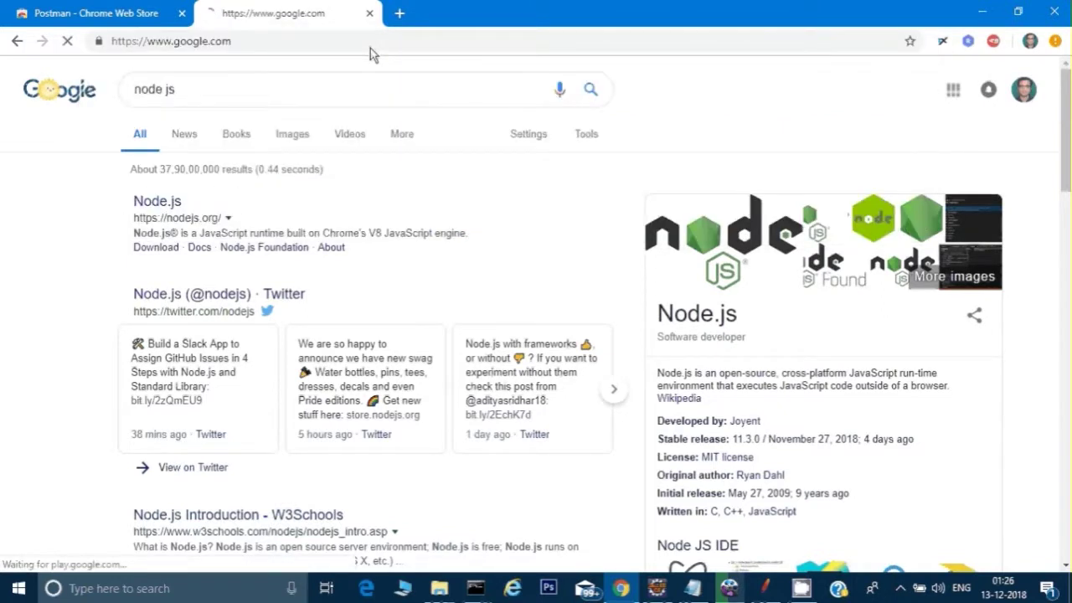
pyautogui.click(418, 320)
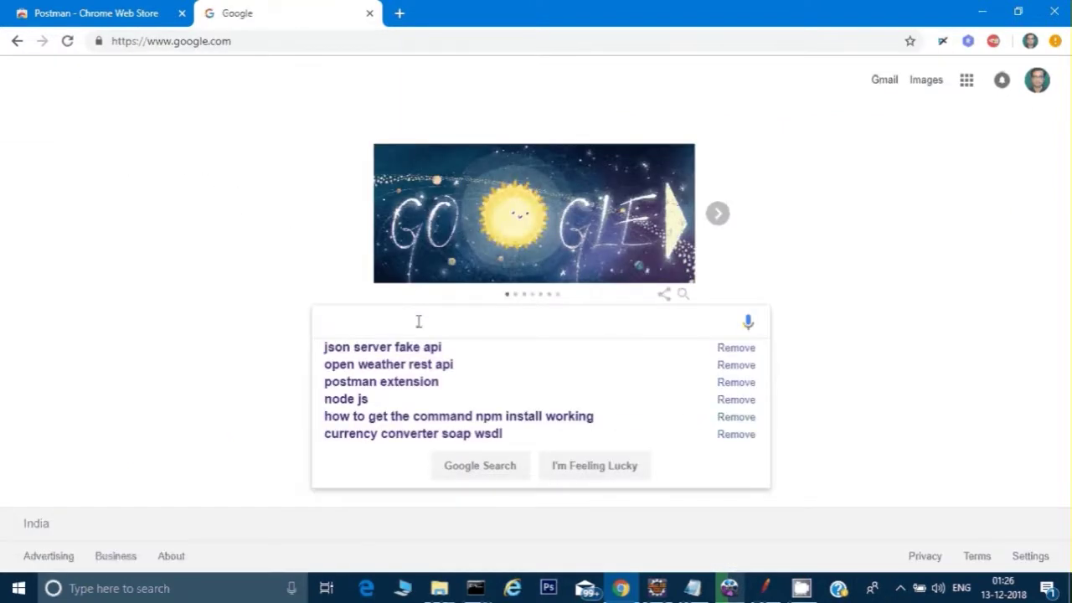
pyautogui.write('install so')
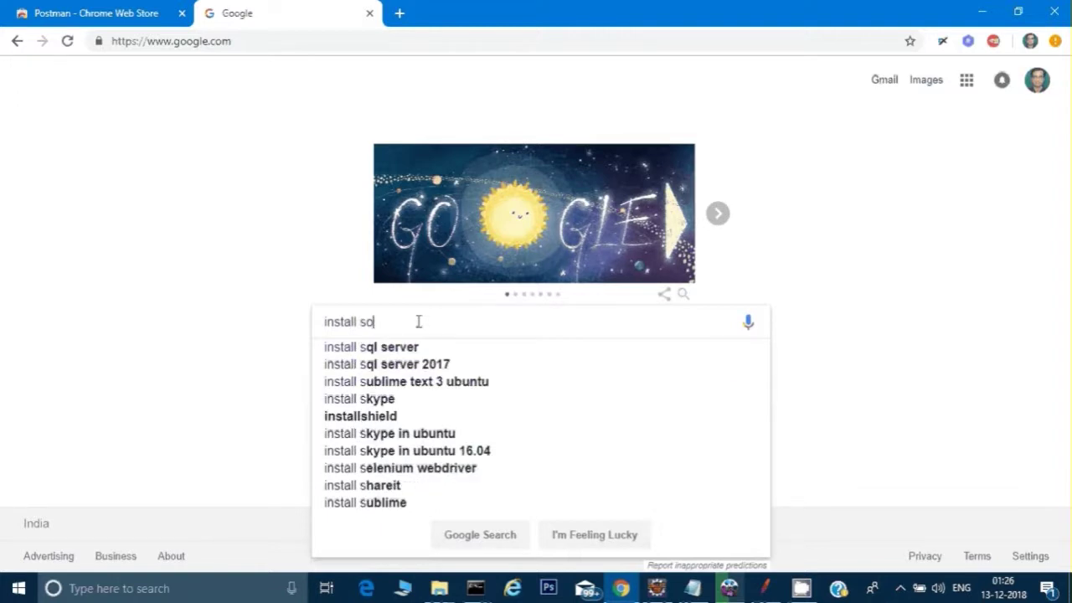
pyautogui.write('apui')
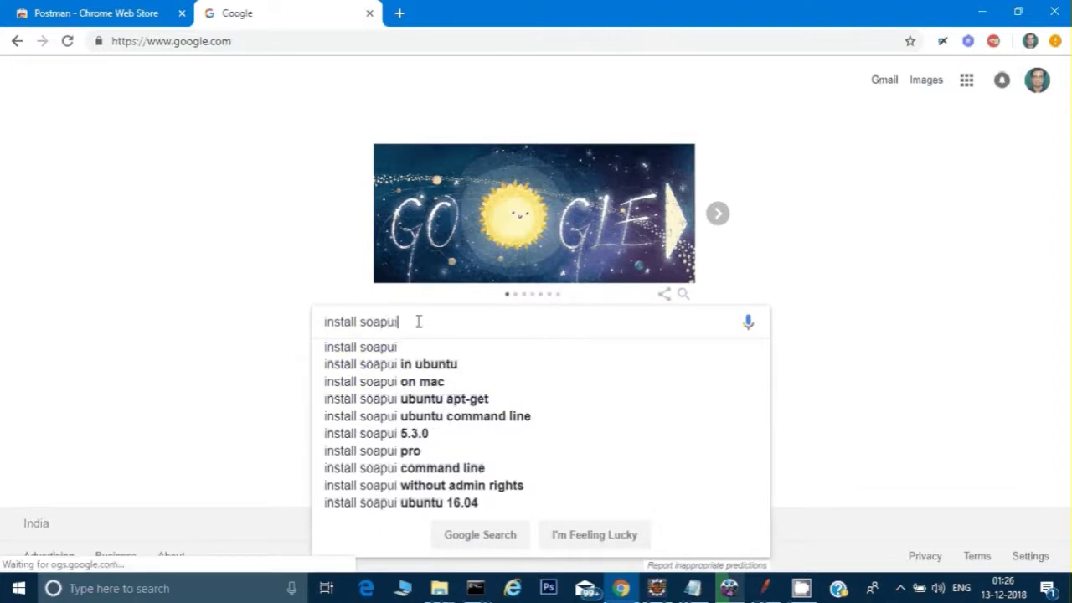
pyautogui.press('Return')
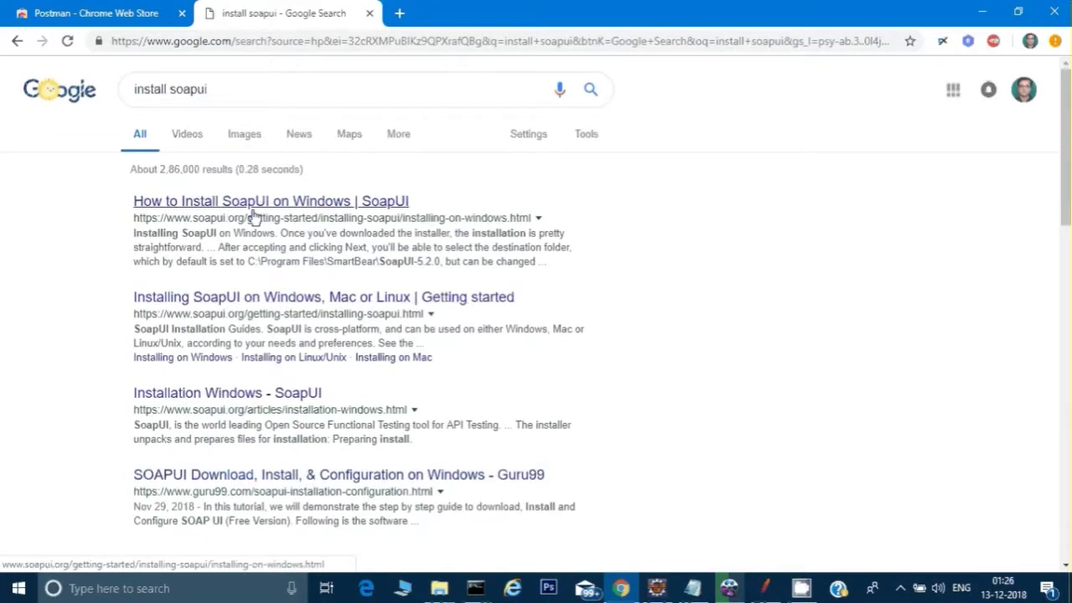
# - Open the search result "How to Install SoapUI on Windows | SoapUI" and close its browser tab
pyautogui.click(252, 205)
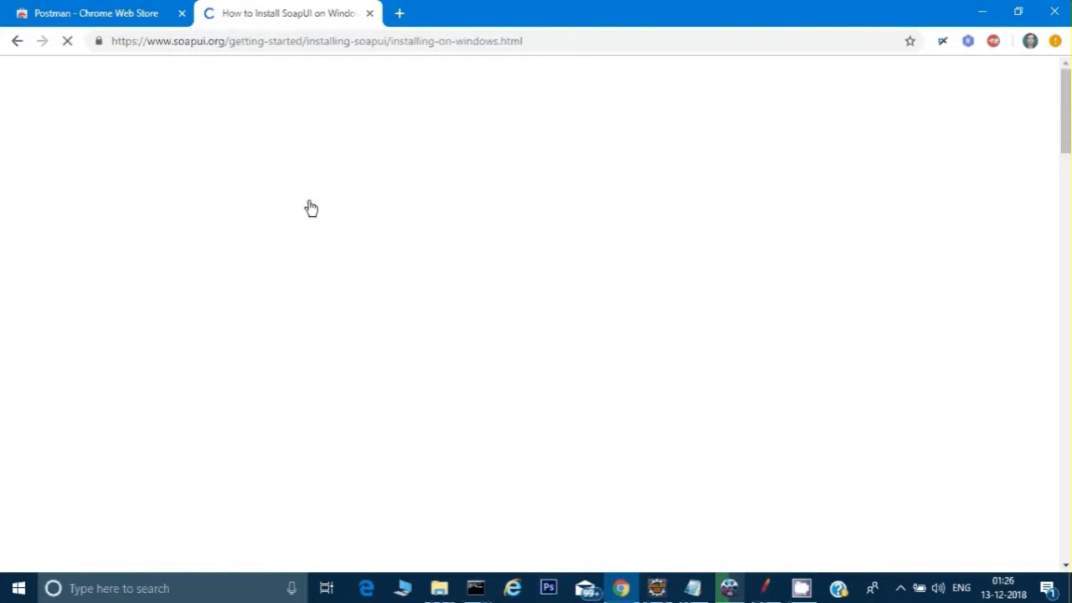
pyautogui.click(370, 13)
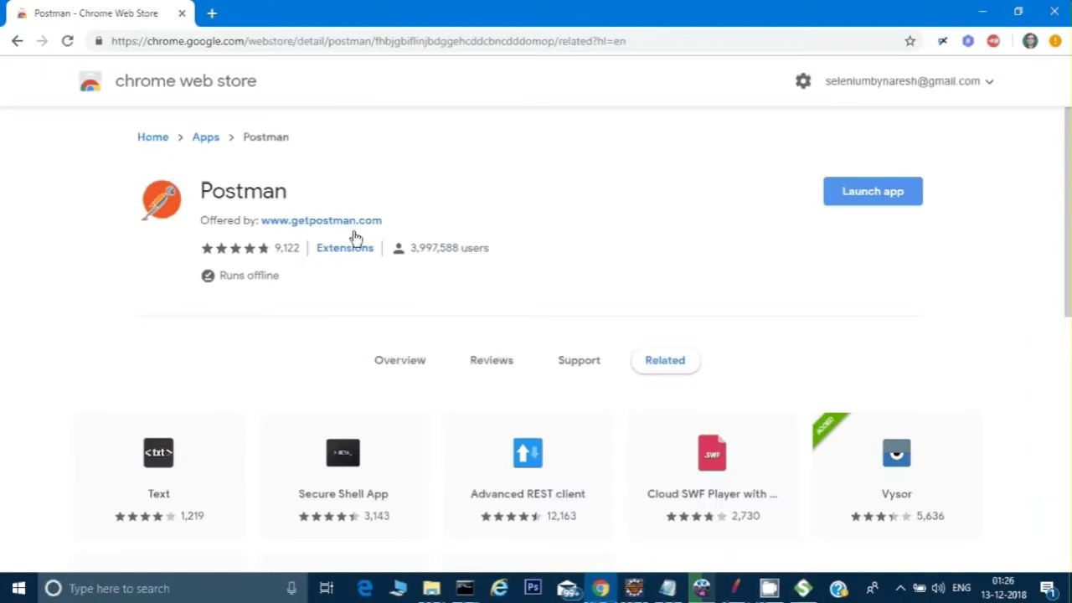
# - Switch to Notepad and examine the parts of the currency converter web service address, including its wsdl ending
pyautogui.click(662, 591)
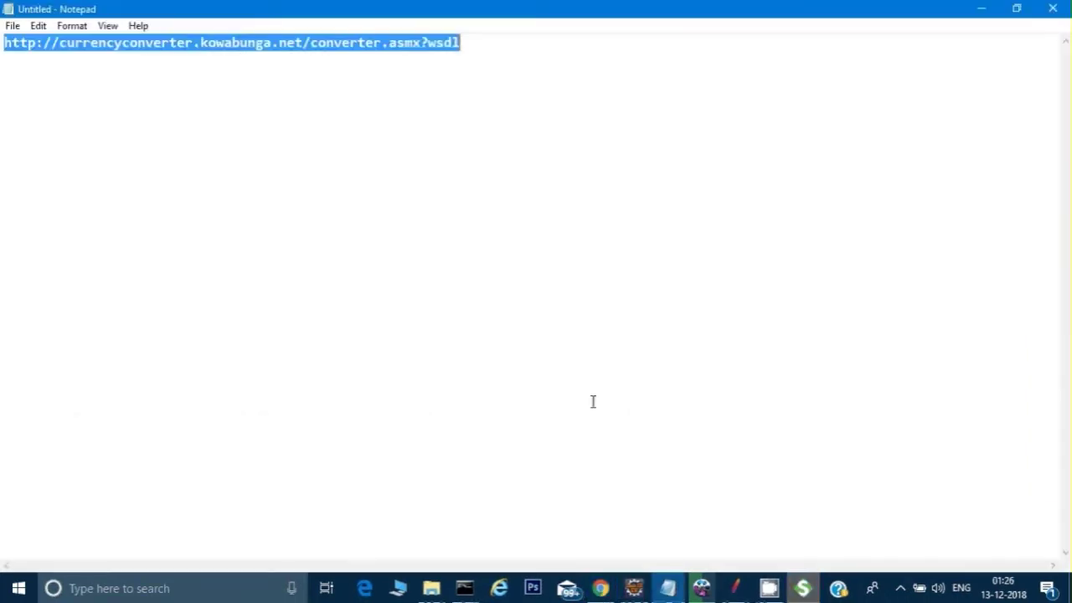
pyautogui.click(316, 167)
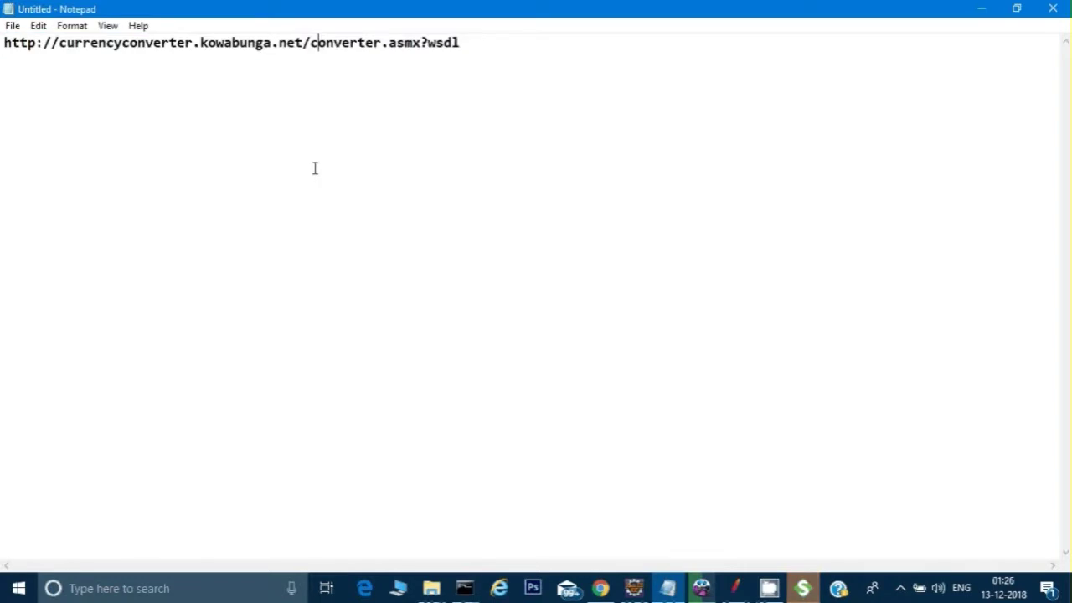
pyautogui.click(53, 44)
pyautogui.click(90, 64)
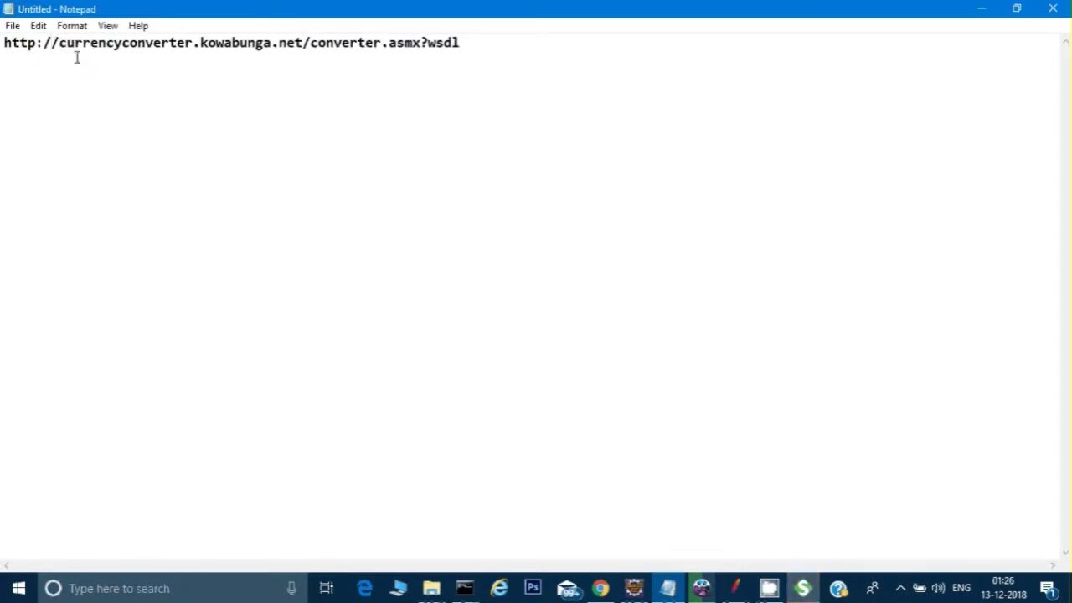
pyautogui.moveTo(57, 42); pyautogui.dragTo(203, 74)
pyautogui.click(204, 74)
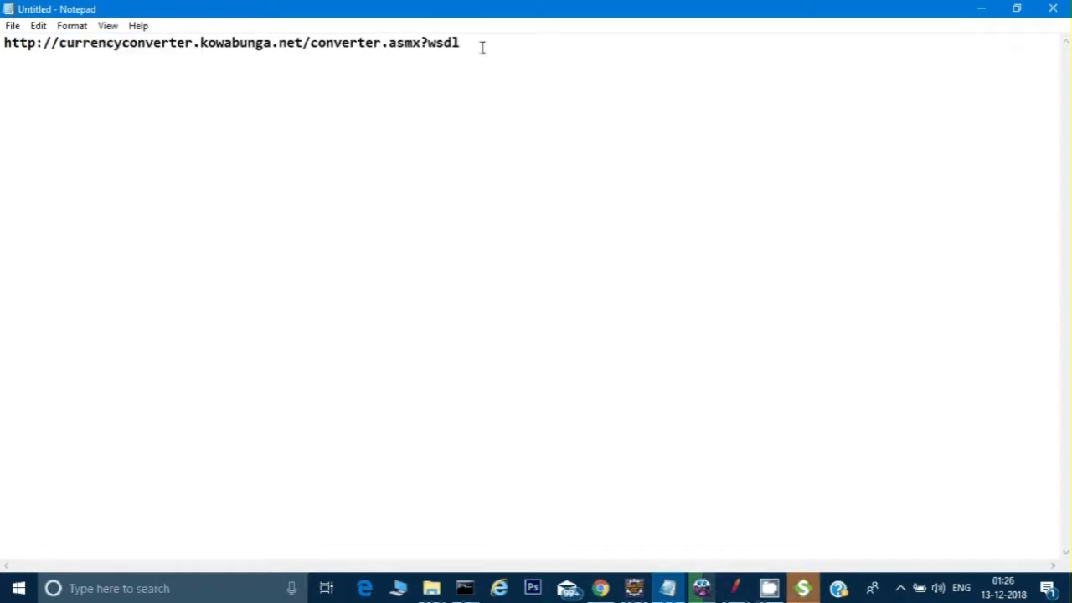
pyautogui.moveTo(481, 45); pyautogui.dragTo(1, 30)
pyautogui.click(34, 53)
pyautogui.moveTo(474, 50); pyautogui.dragTo(430, 45)
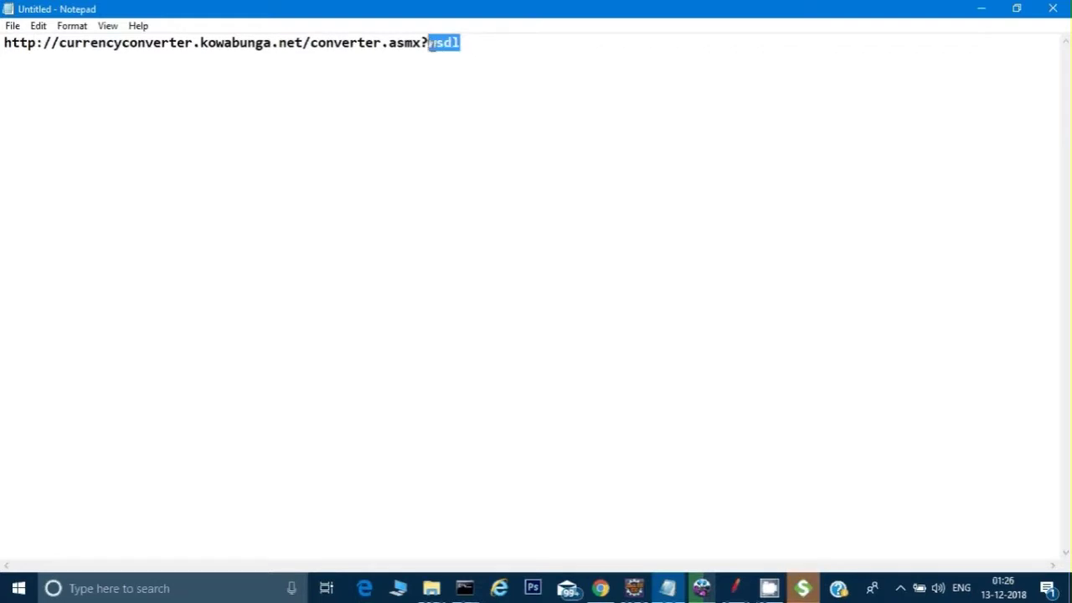
pyautogui.moveTo(431, 43); pyautogui.dragTo(125, 43)
pyautogui.click(84, 75)
pyautogui.moveTo(480, 46); pyautogui.dragTo(2, 37)
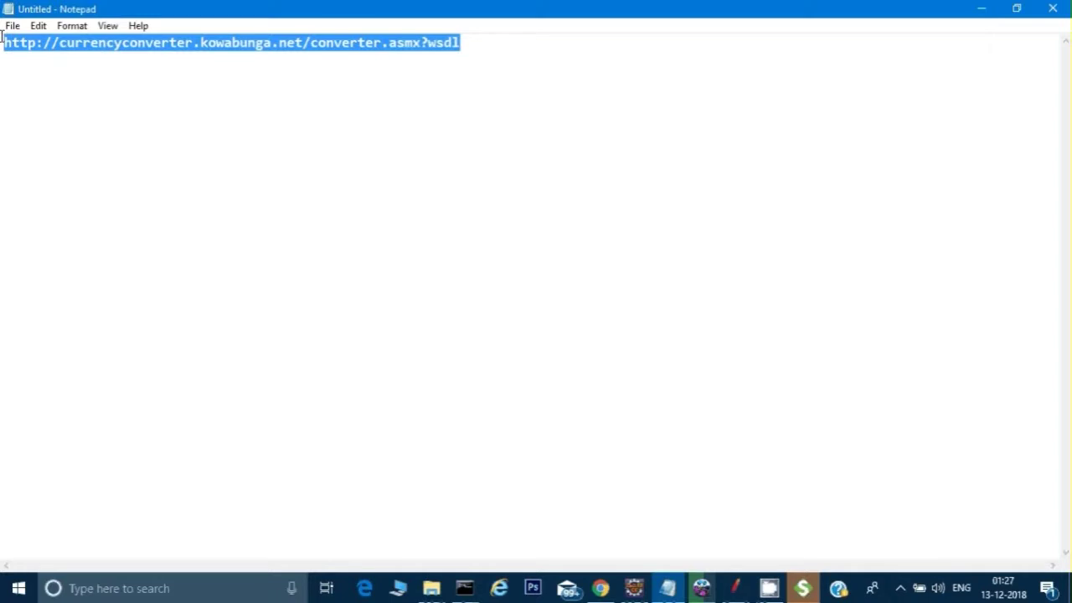
pyautogui.click(803, 588)
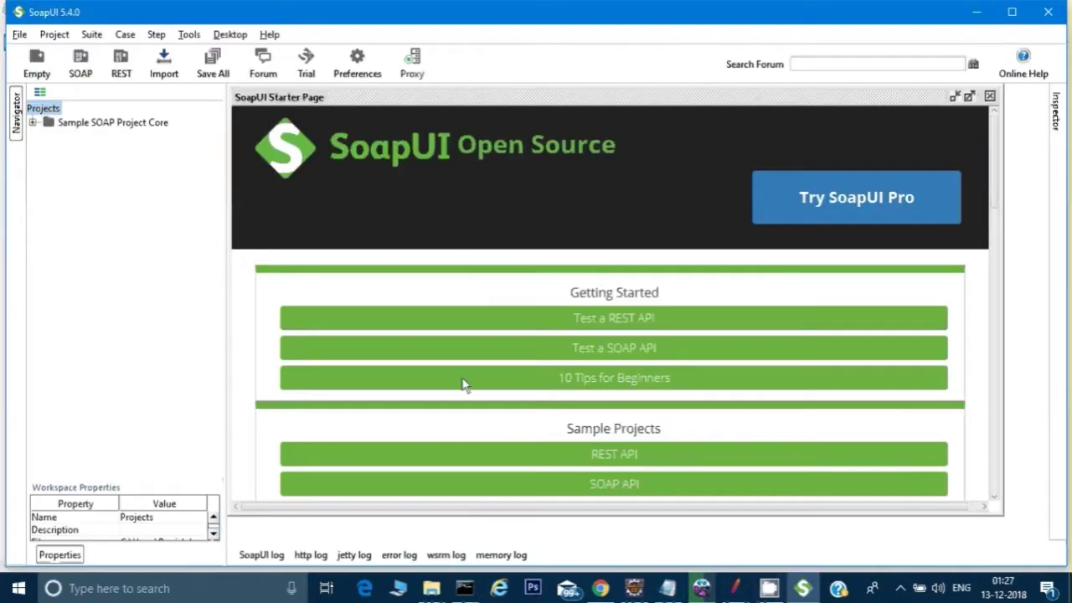
pyautogui.click(43, 109)
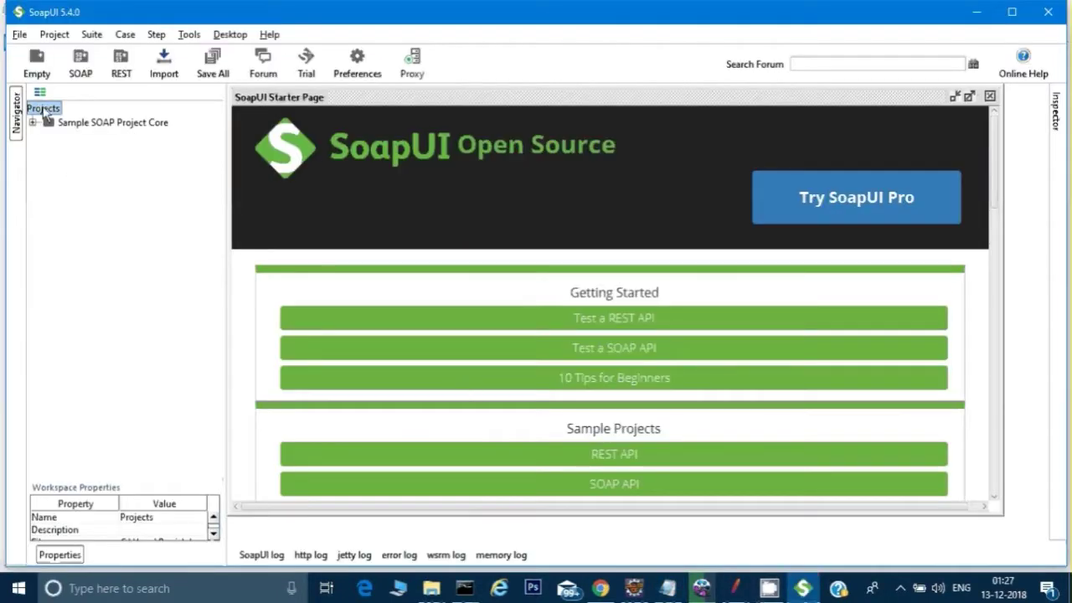
pyautogui.click(81, 56)
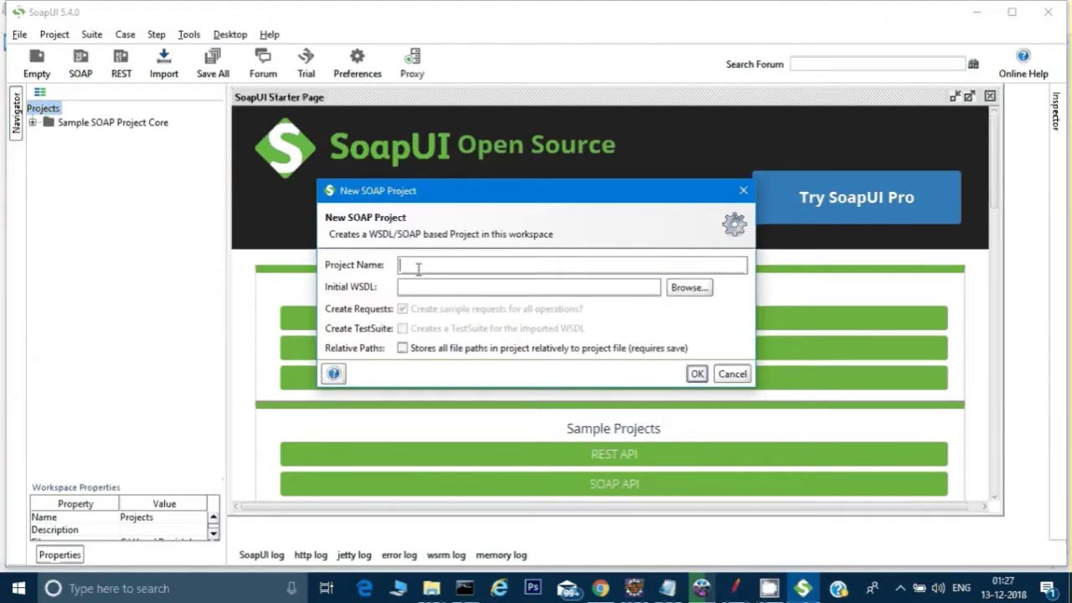
pyautogui.write('demo')
pyautogui.click(429, 286)
pyautogui.write('http://currencyconverter.kowabunga.net/converter.asmx?WSDL')
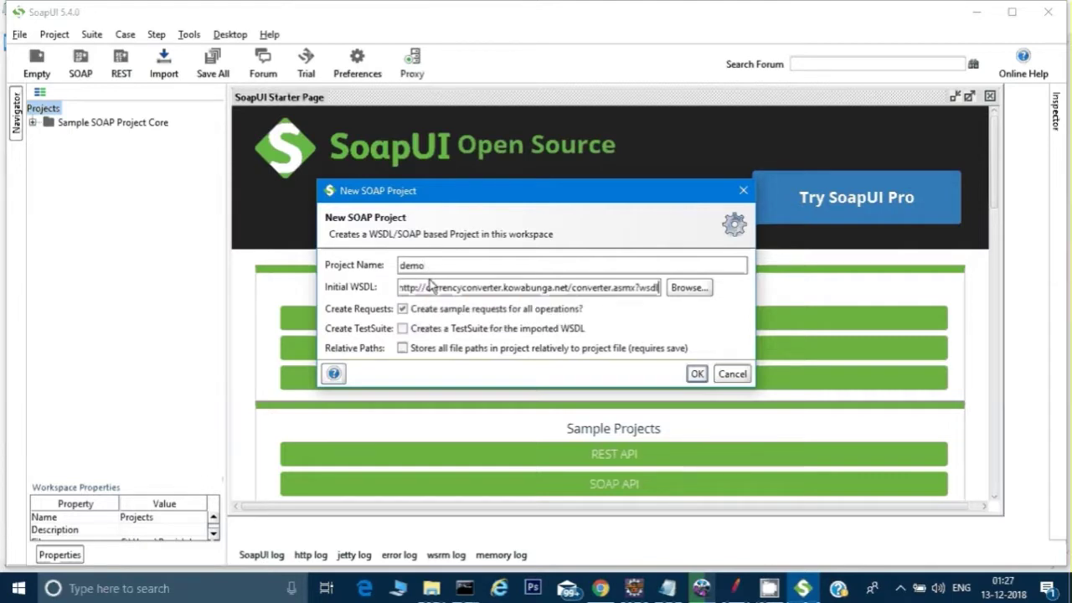
pyautogui.click(697, 373)
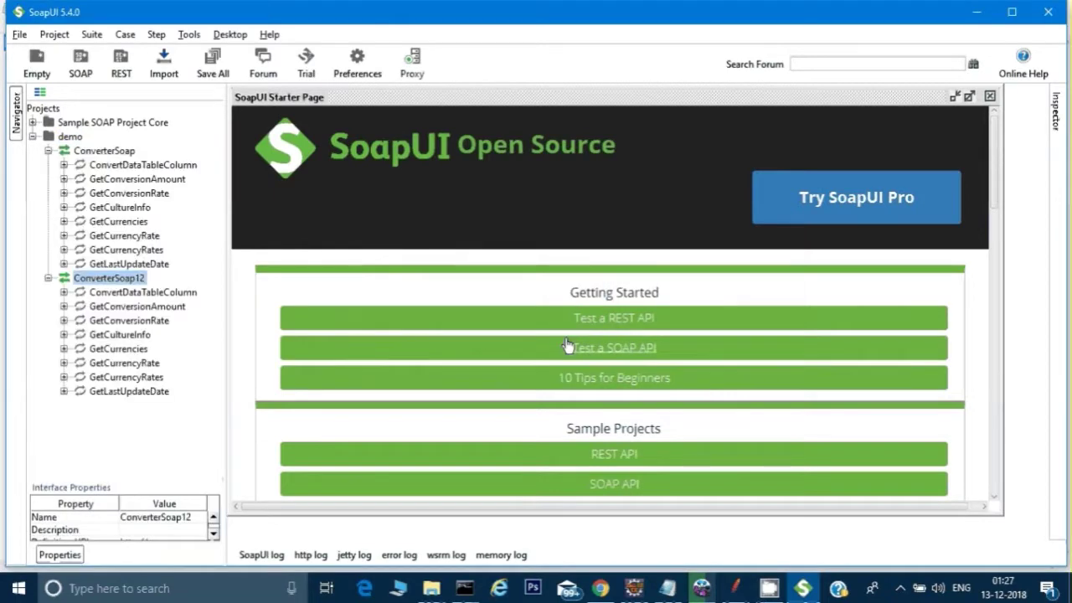
# - Open Request 1 of the GetConversionRate operation under ConverterSoap in the demo project
pyautogui.click(105, 166)
pyautogui.click(106, 179)
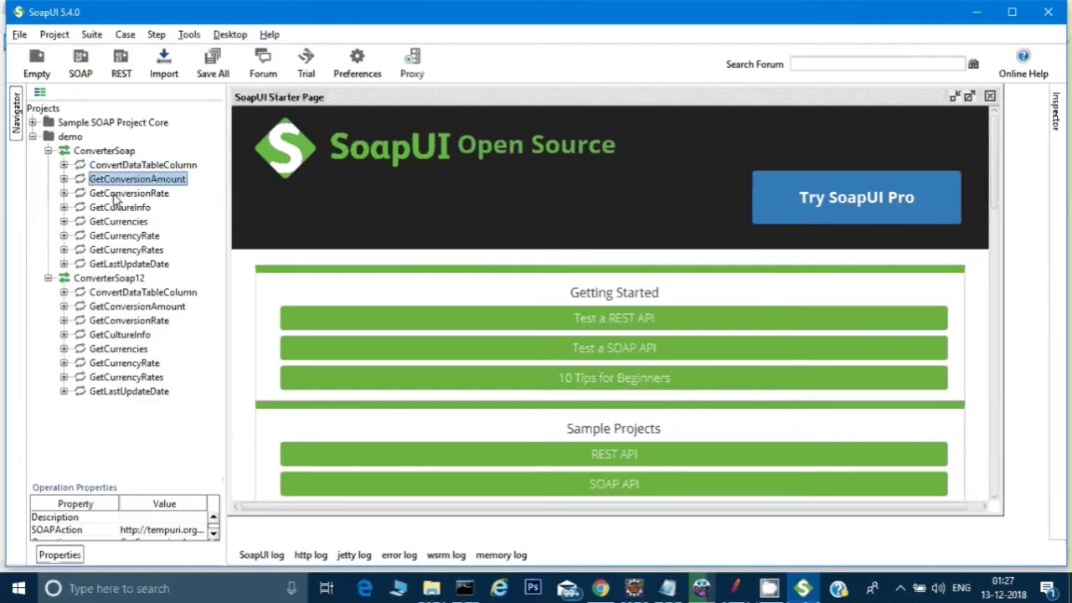
pyautogui.click(119, 194)
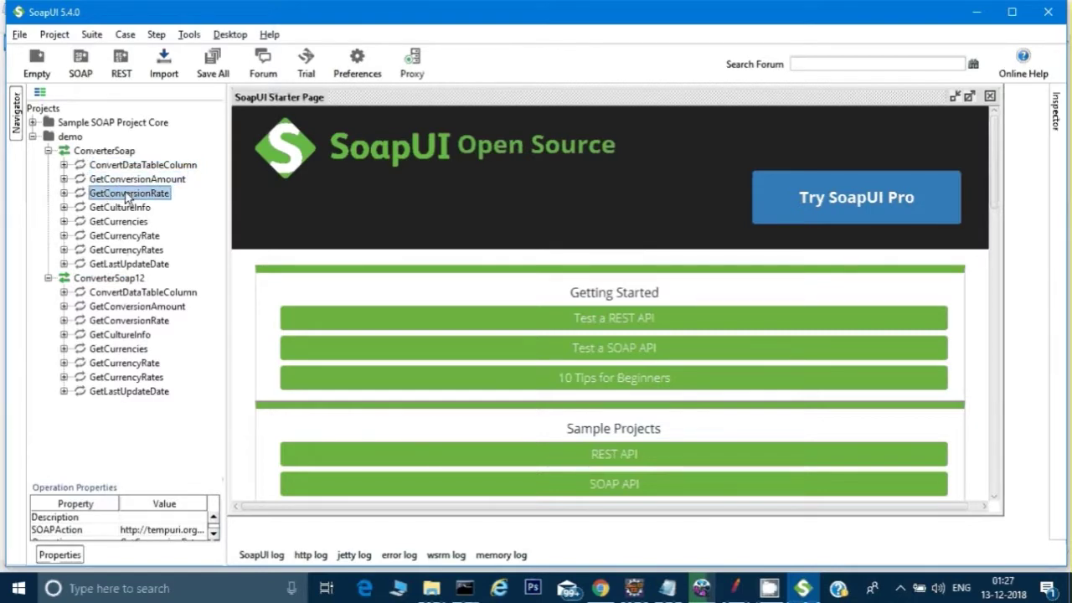
pyautogui.click(65, 193)
pyautogui.click(123, 208)
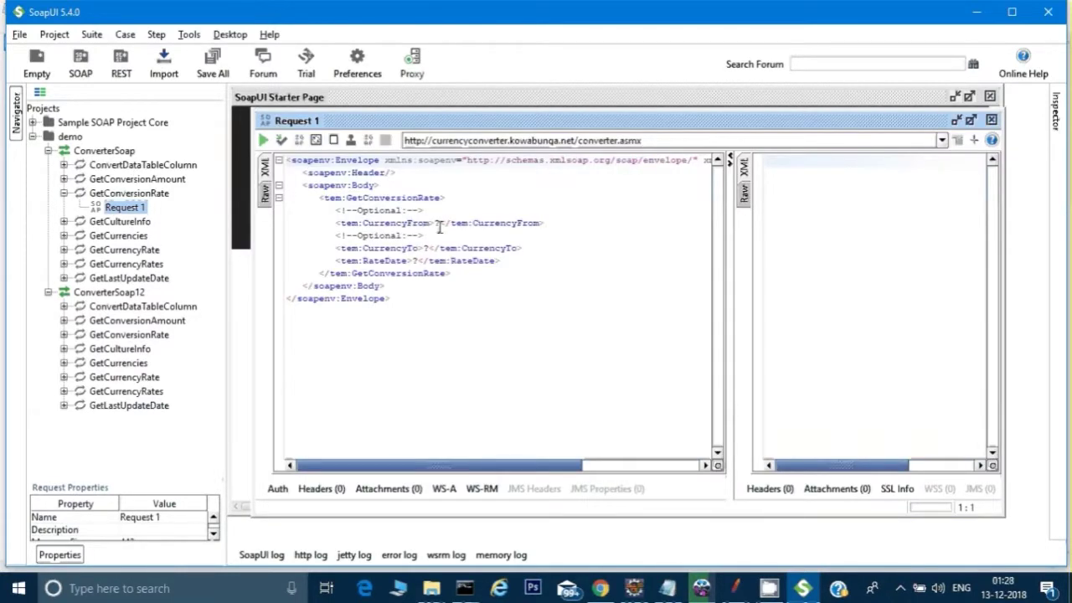
# - Set CurrencyFrom to USD and CurrencyTo to INR in the GetConversionRate request
pyautogui.doubleClick(437, 223)
pyautogui.press('BackSpace')
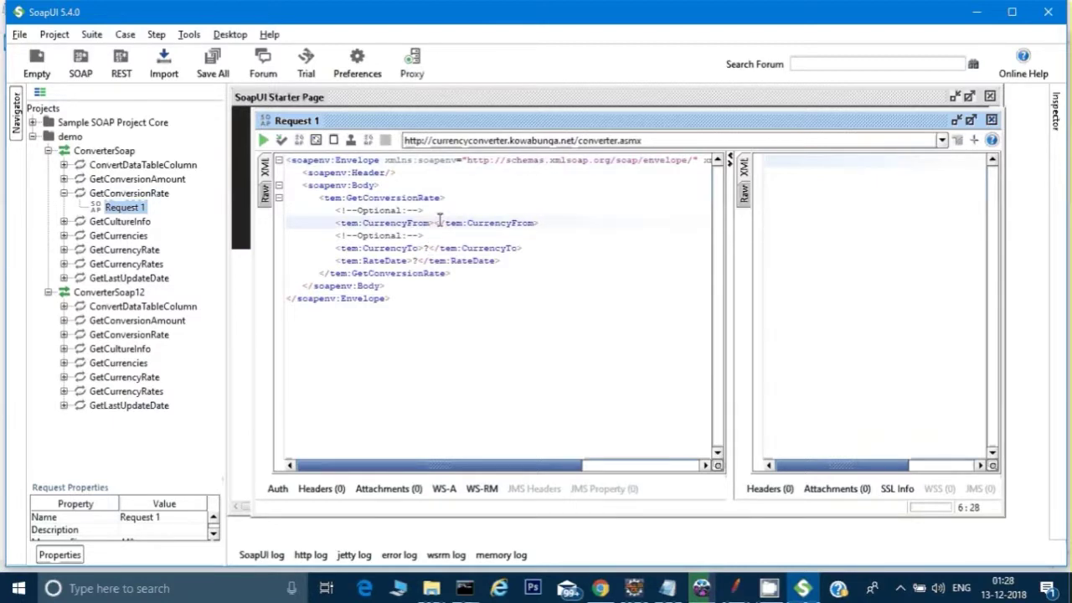
pyautogui.write('USD')
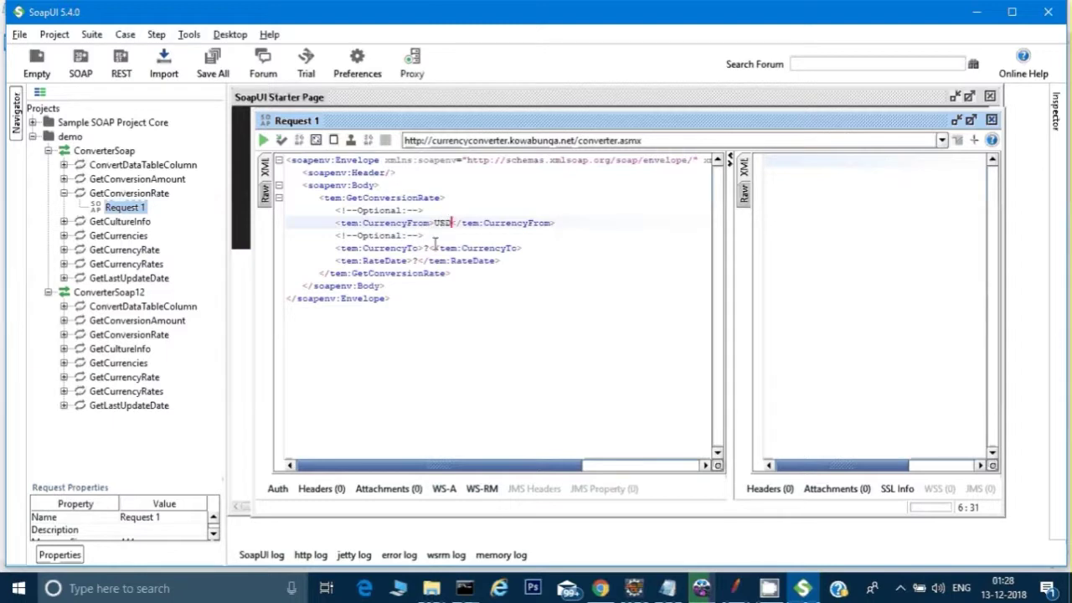
pyautogui.doubleClick(427, 247)
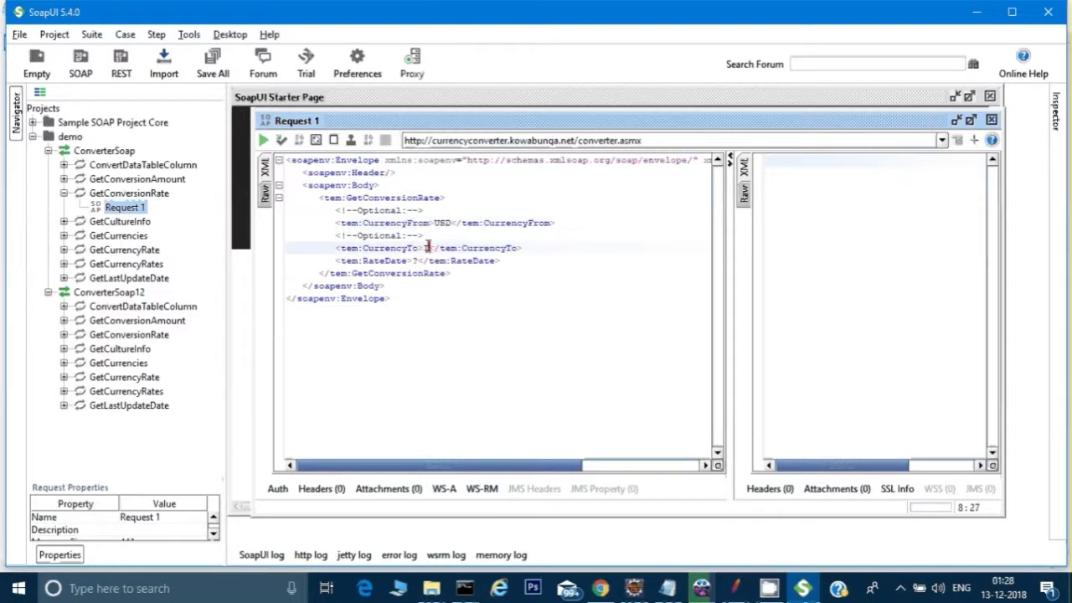
pyautogui.write('IN')
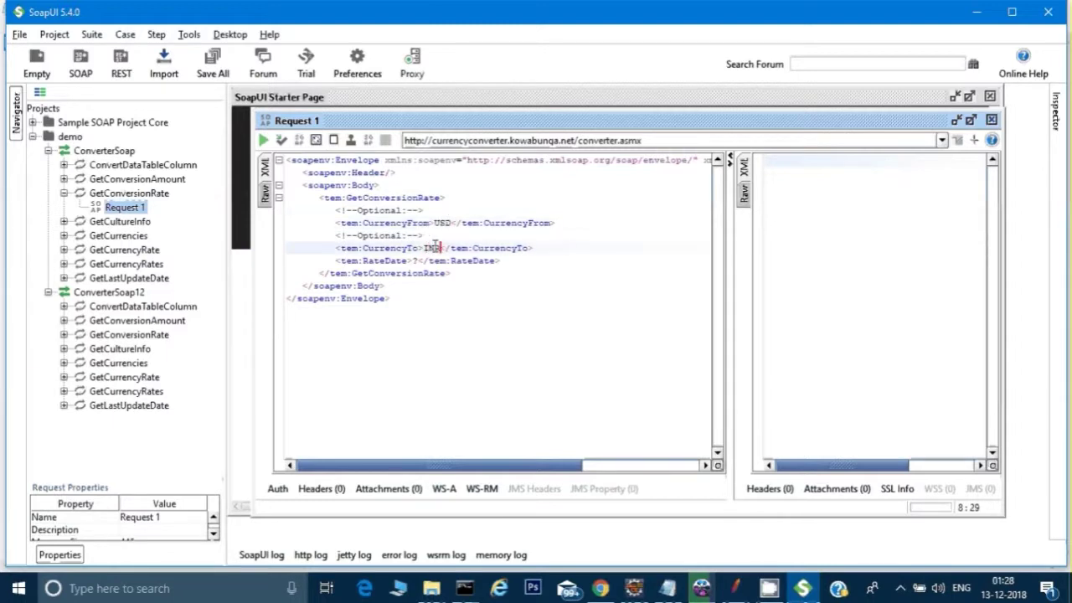
pyautogui.write('R')
pyautogui.doubleClick(441, 223)
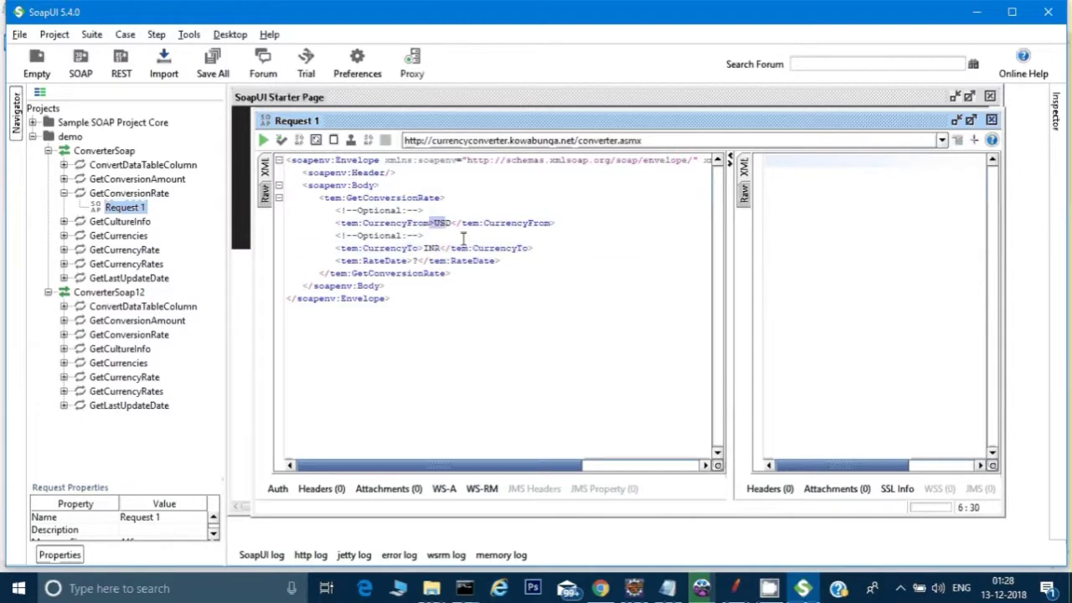
pyautogui.click(462, 239)
pyautogui.moveTo(433, 223); pyautogui.dragTo(448, 248)
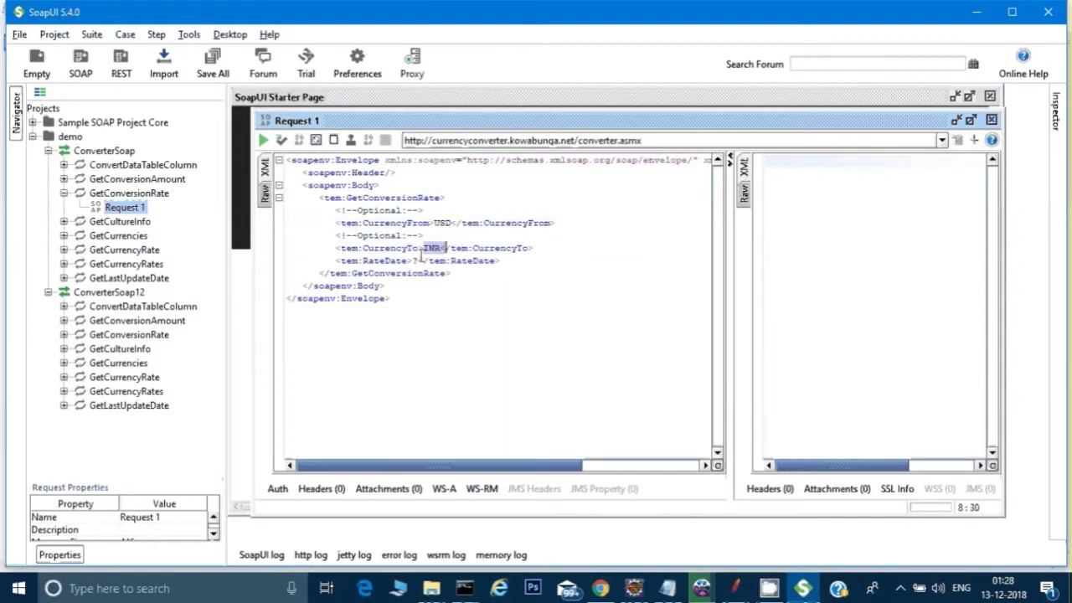
pyautogui.click(416, 260)
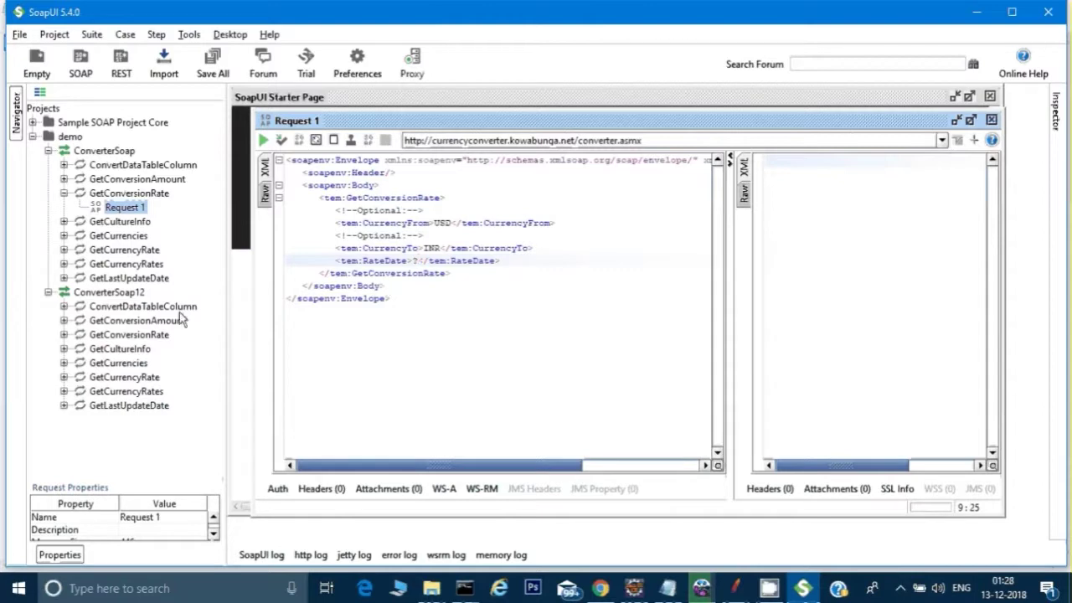
# - Run Request 1 of the GetLastUpdateDate operation under ConverterSoap and select the date and time in its response
pyautogui.click(113, 280)
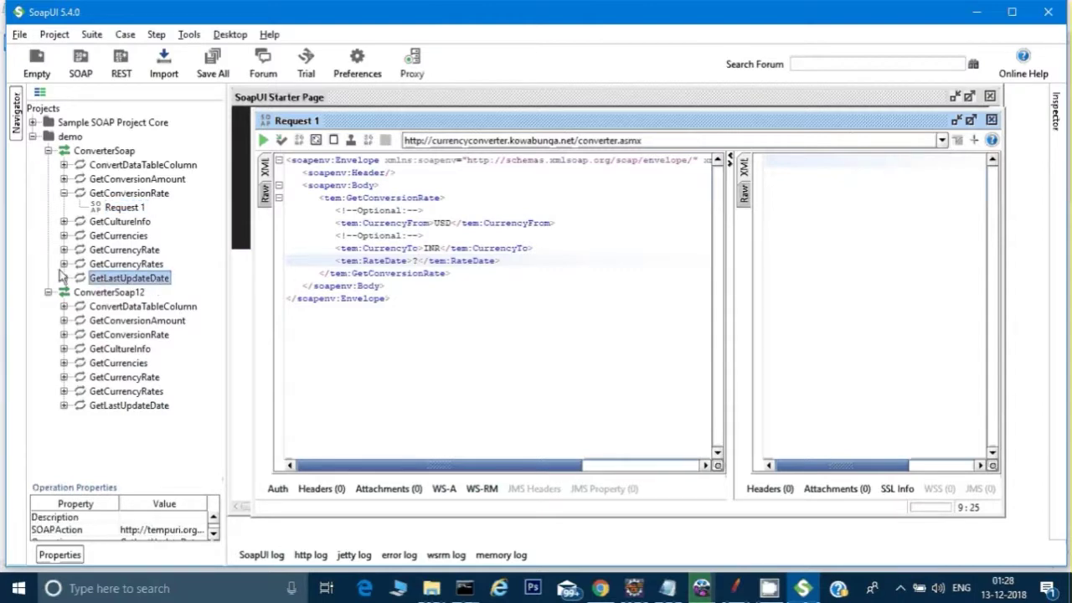
pyautogui.click(64, 278)
pyautogui.doubleClick(125, 292)
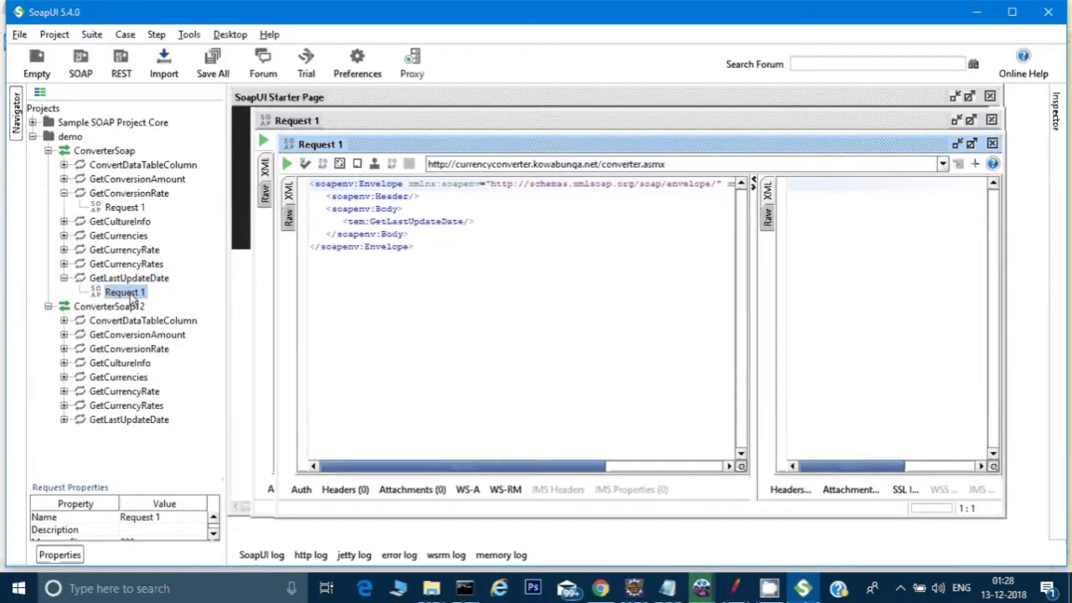
pyautogui.click(287, 164)
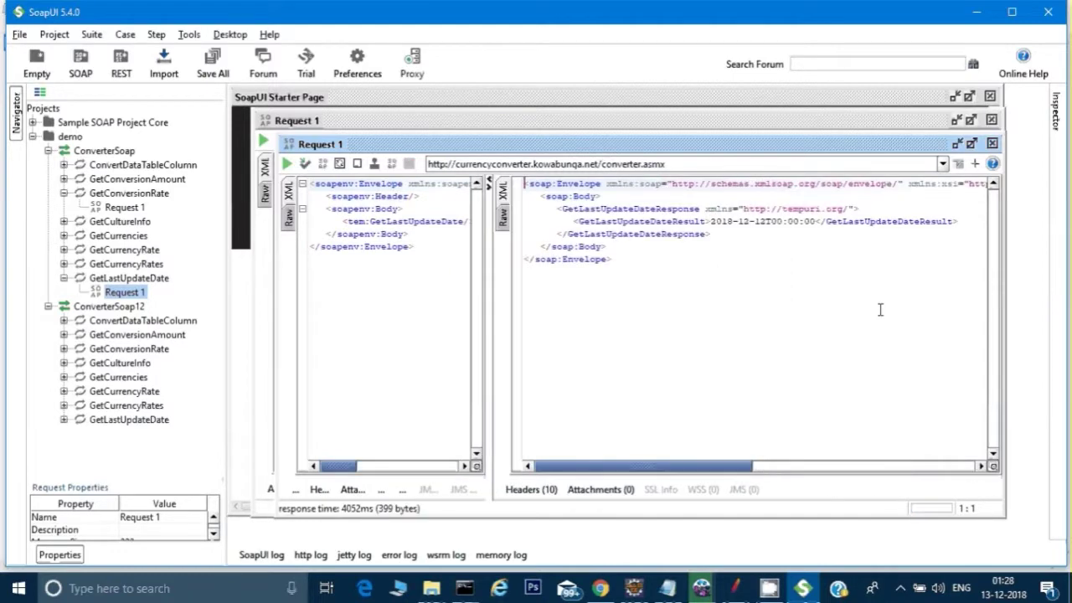
pyautogui.moveTo(710, 222); pyautogui.dragTo(819, 222)
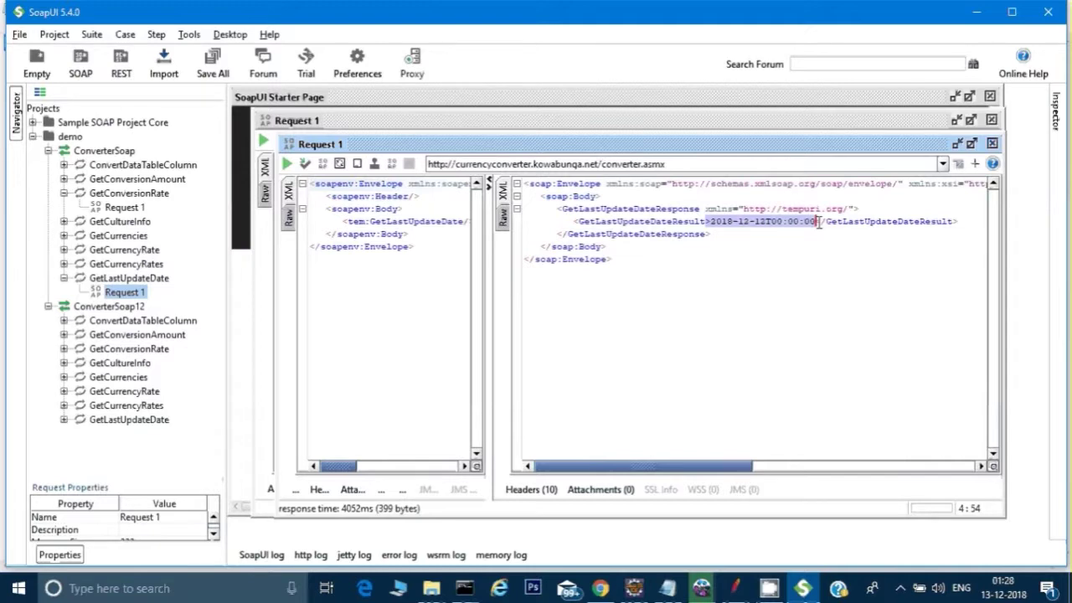
# - Copy the last update date 2018-12-12T00:00:00 into RateDate of the GetConversionRate request, then run the request and select the start of the returned rate
pyautogui.click(725, 248)
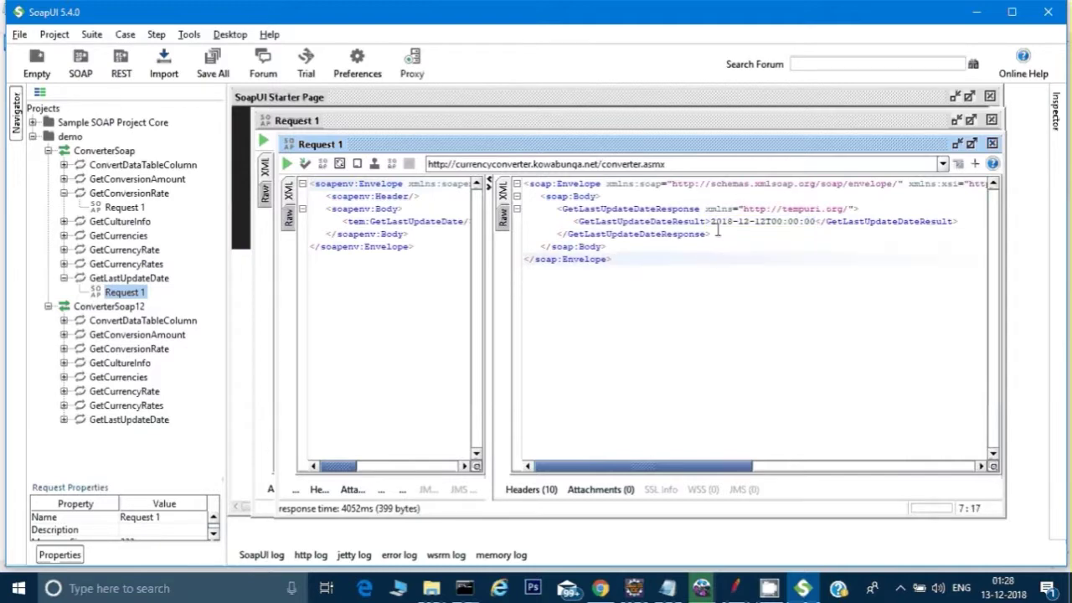
pyautogui.moveTo(714, 218); pyautogui.dragTo(818, 221)
pyautogui.hotkey('ctrl', 'c')
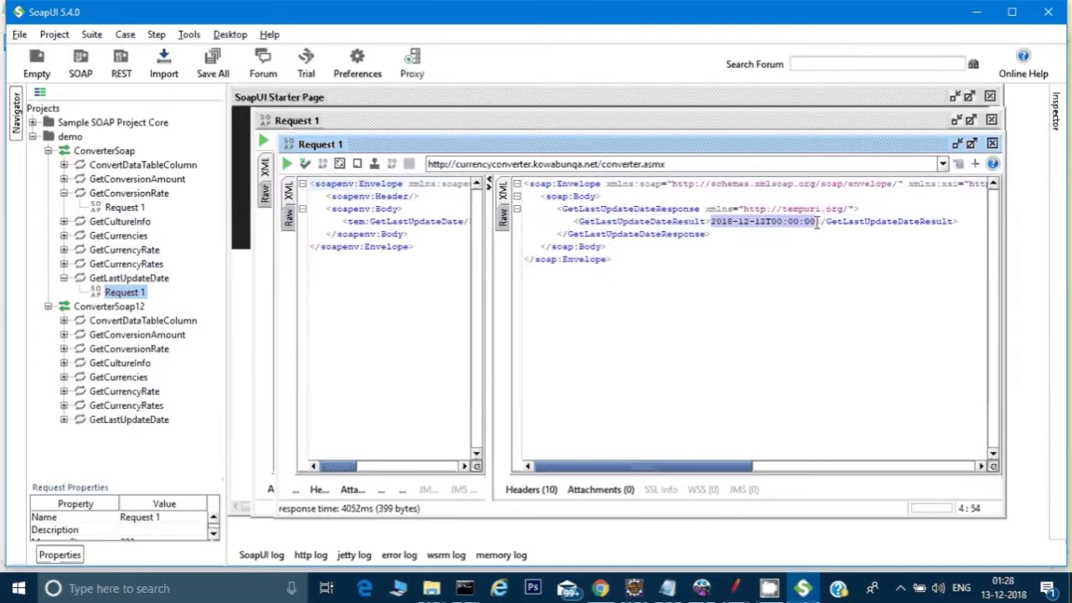
pyautogui.click(312, 125)
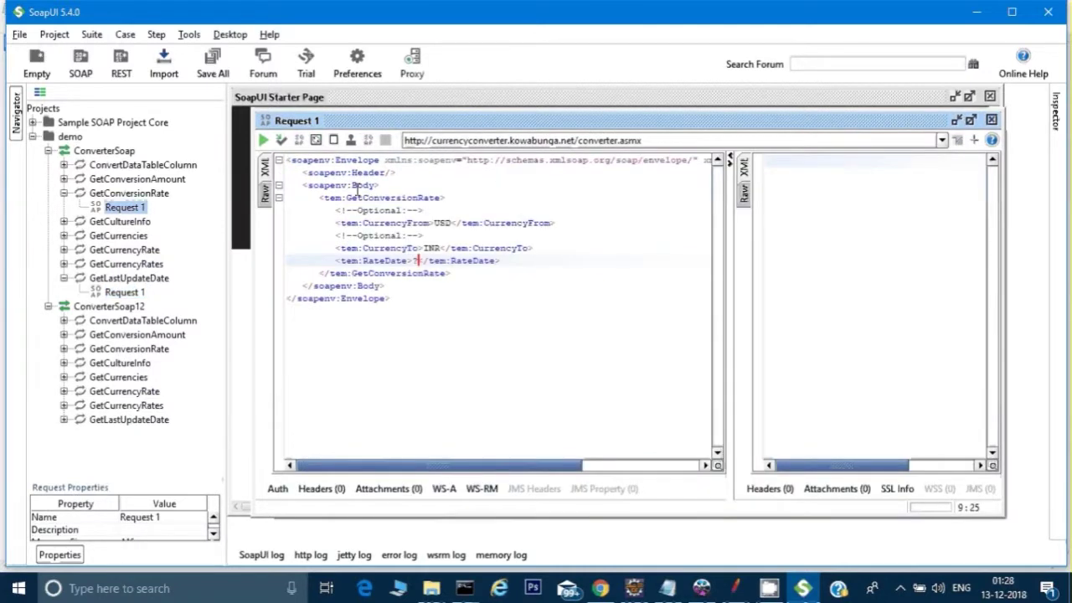
pyautogui.doubleClick(416, 261)
pyautogui.hotkey('ctrl', 'v')
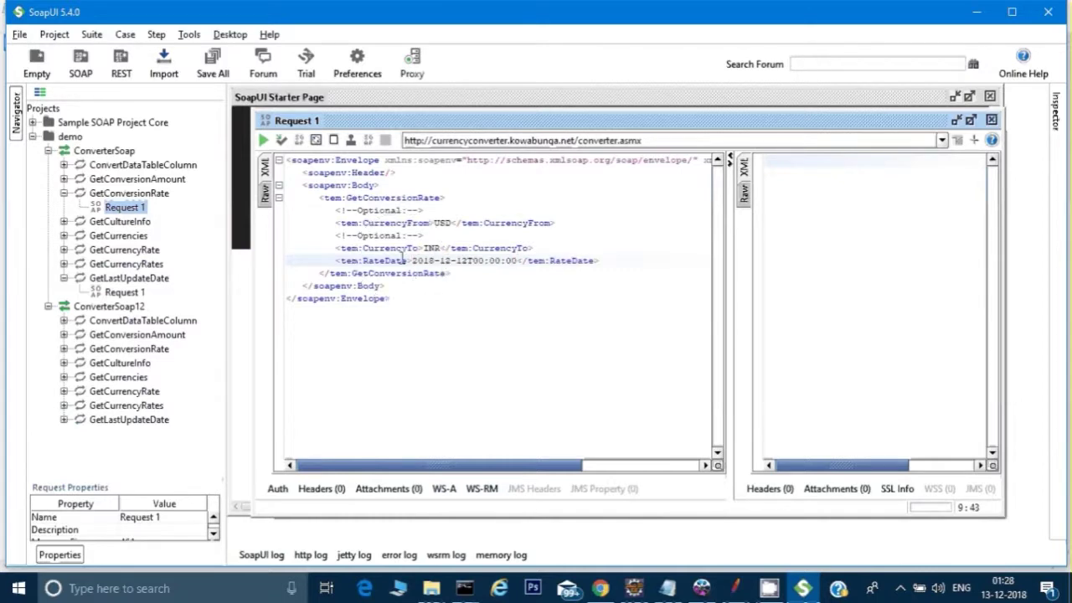
pyautogui.click(262, 141)
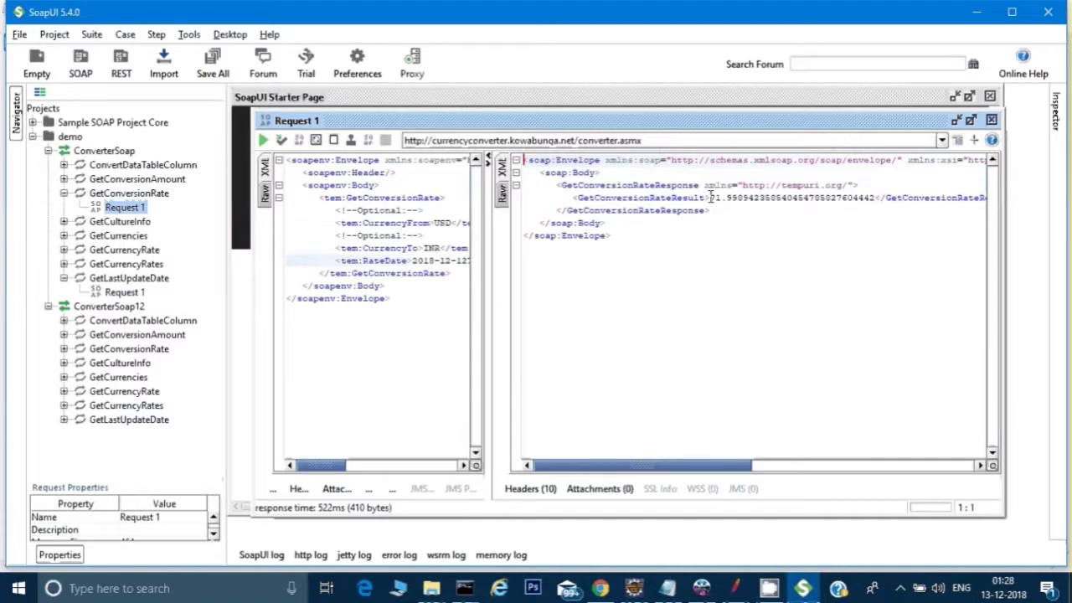
pyautogui.moveTo(709, 198); pyautogui.dragTo(733, 197)
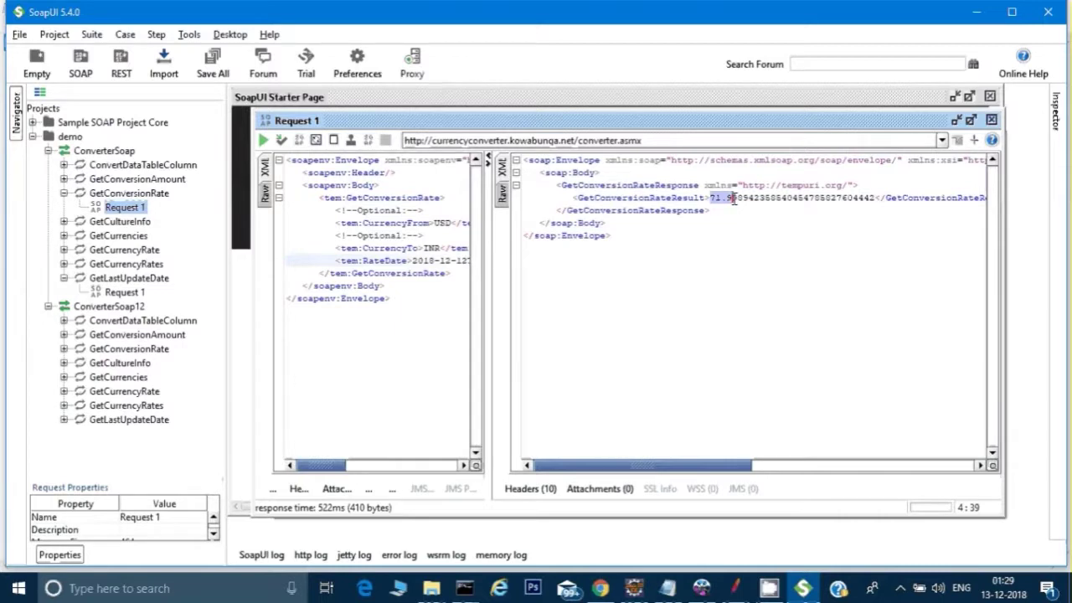
# - Switch to Apache JMeter and add a Thread Group to the Test Plan
pyautogui.click(737, 586)
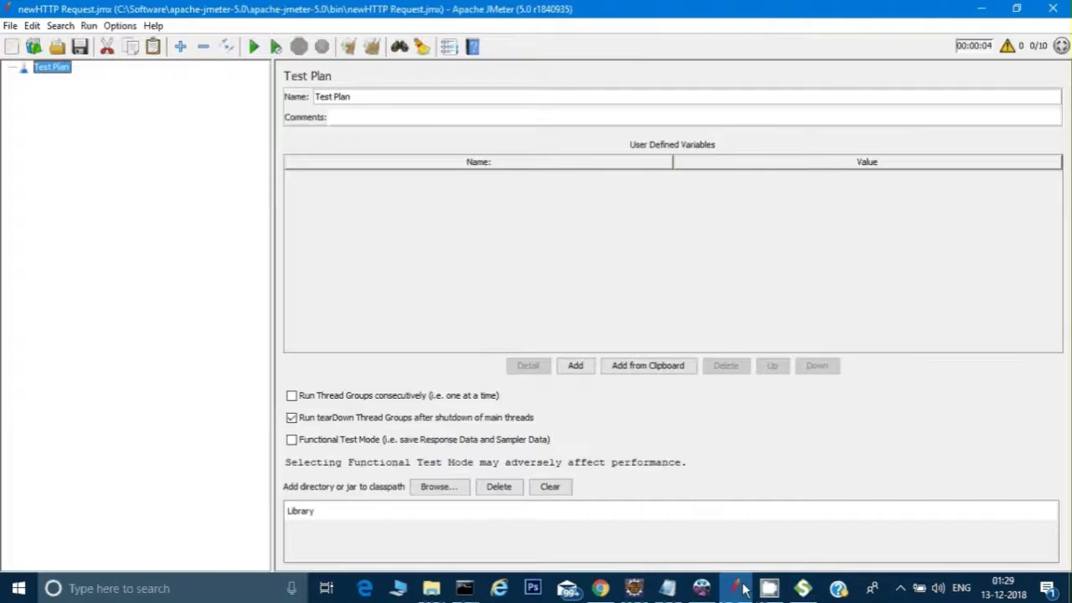
pyautogui.rightClick(55, 71)
pyautogui.moveTo(99, 81)
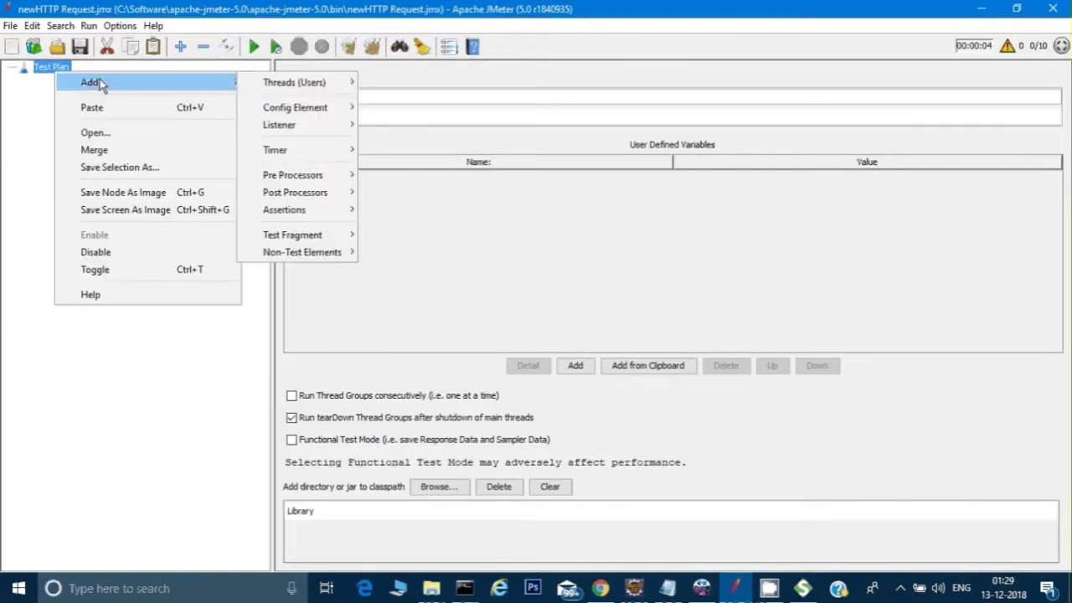
pyautogui.moveTo(343, 83)
pyautogui.click(390, 82)
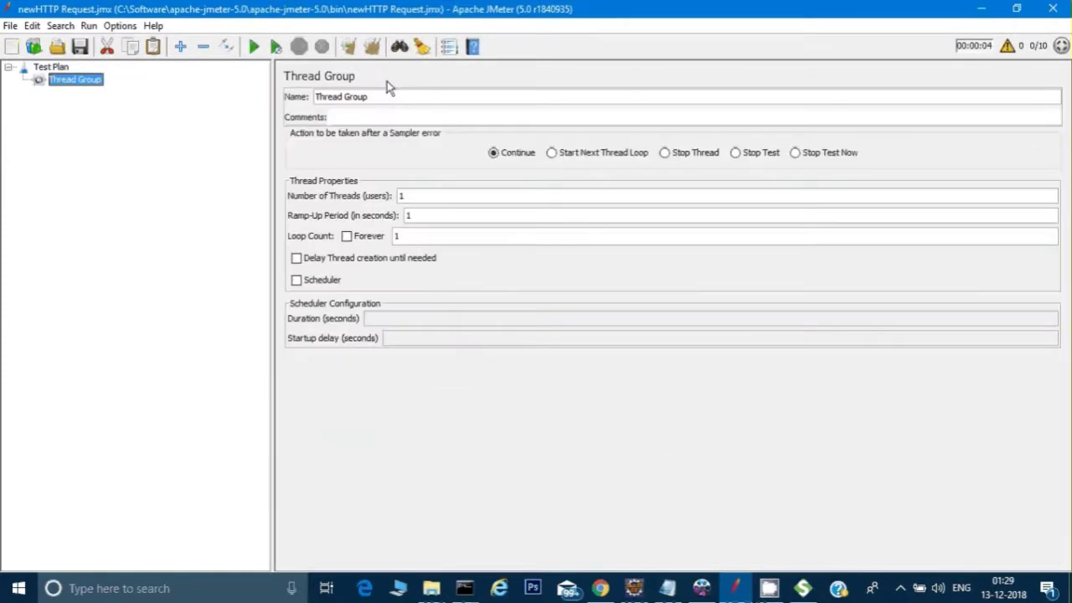
# - Add an HTTP Header Manager to the Thread Group and name it HTTP Header Manager (SOAP)
pyautogui.rightClick(81, 83)
pyautogui.moveTo(94, 87)
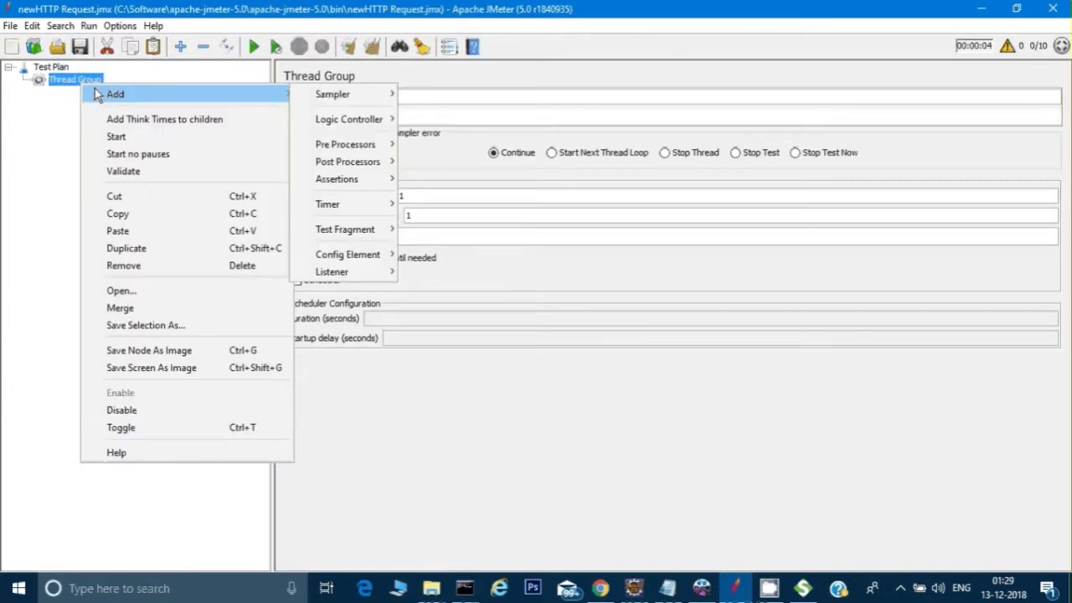
pyautogui.moveTo(339, 259)
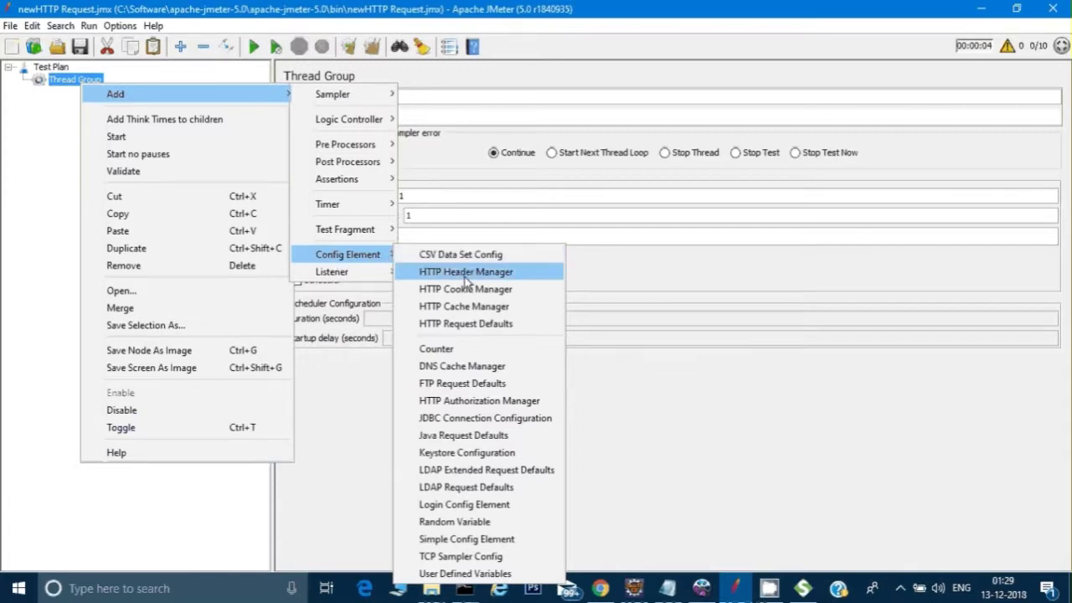
pyautogui.click(467, 273)
pyautogui.click(442, 98)
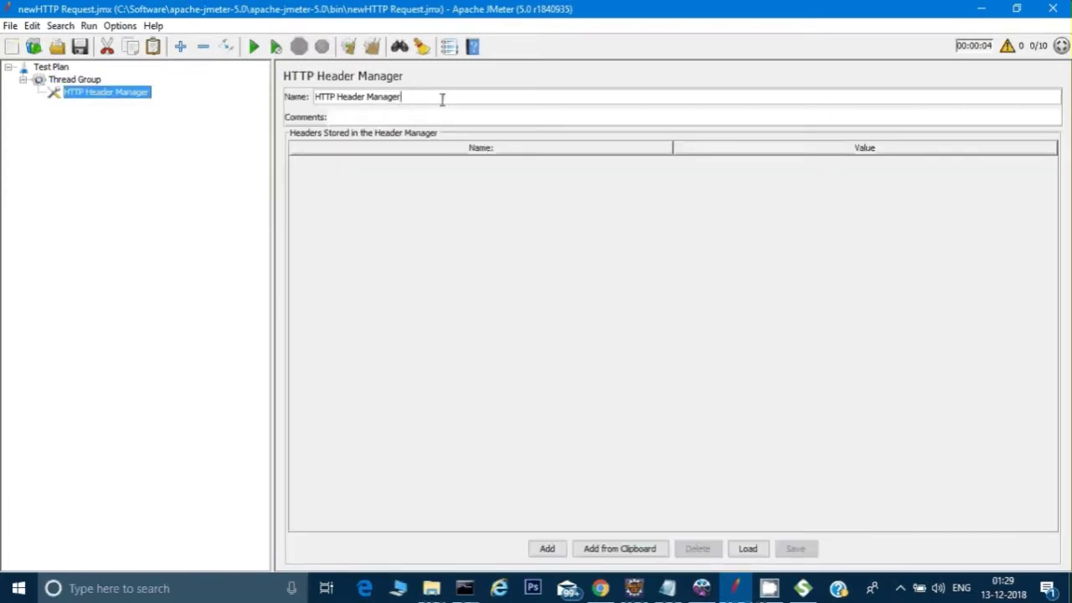
pyautogui.write('(SOAP)')
# - Add a header named Content-Type with the value text/xml to the HTTP Header Manager
pyautogui.click(548, 550)
pyautogui.doubleClick(352, 165)
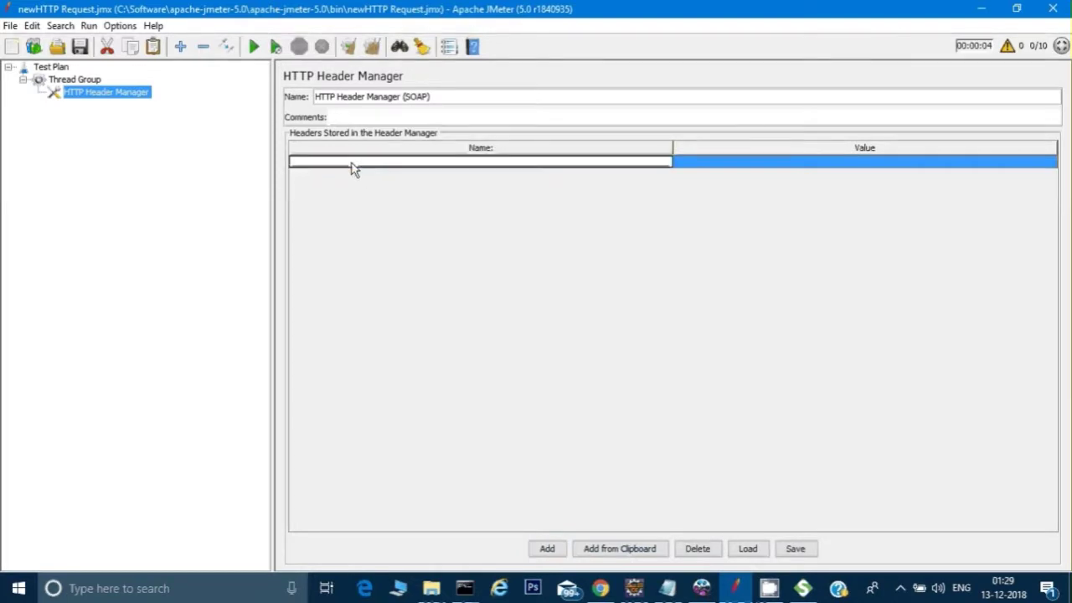
pyautogui.write('Content-Type')
pyautogui.press('Return')
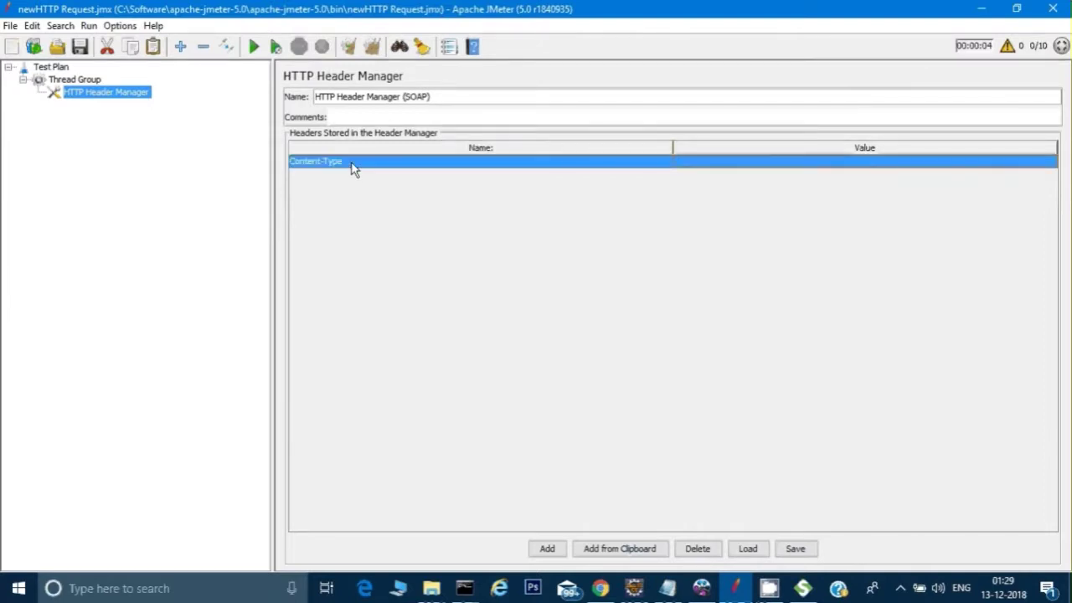
pyautogui.doubleClick(718, 167)
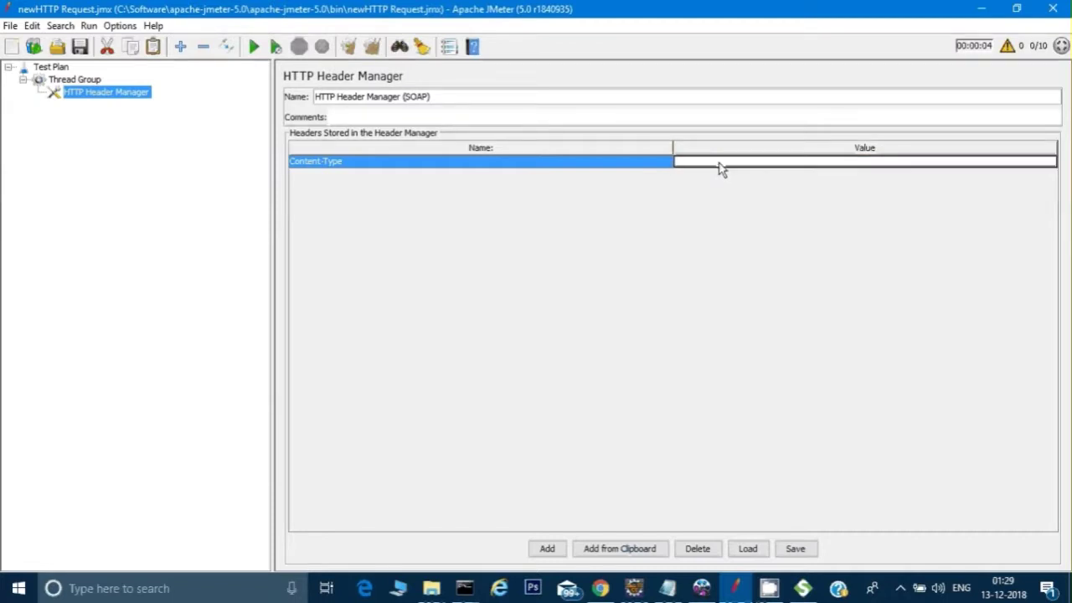
pyautogui.write('text/xml')
pyautogui.click(352, 167)
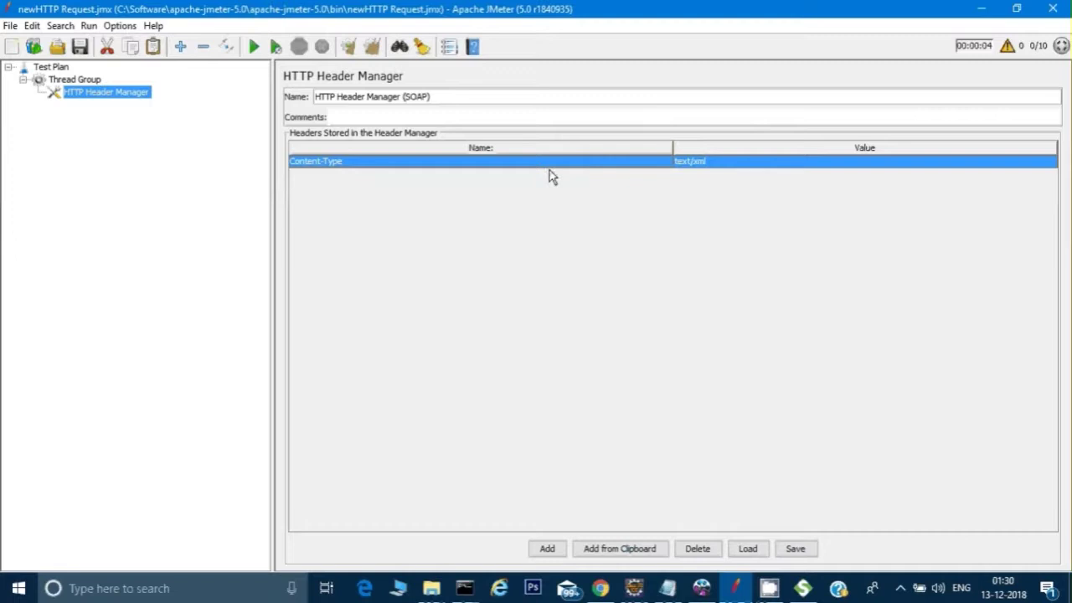
# - Add an HTTP Request sampler to the Thread Group and name it HTTP Request (SOAP)
pyautogui.rightClick(84, 81)
pyautogui.moveTo(125, 88)
pyautogui.moveTo(336, 93)
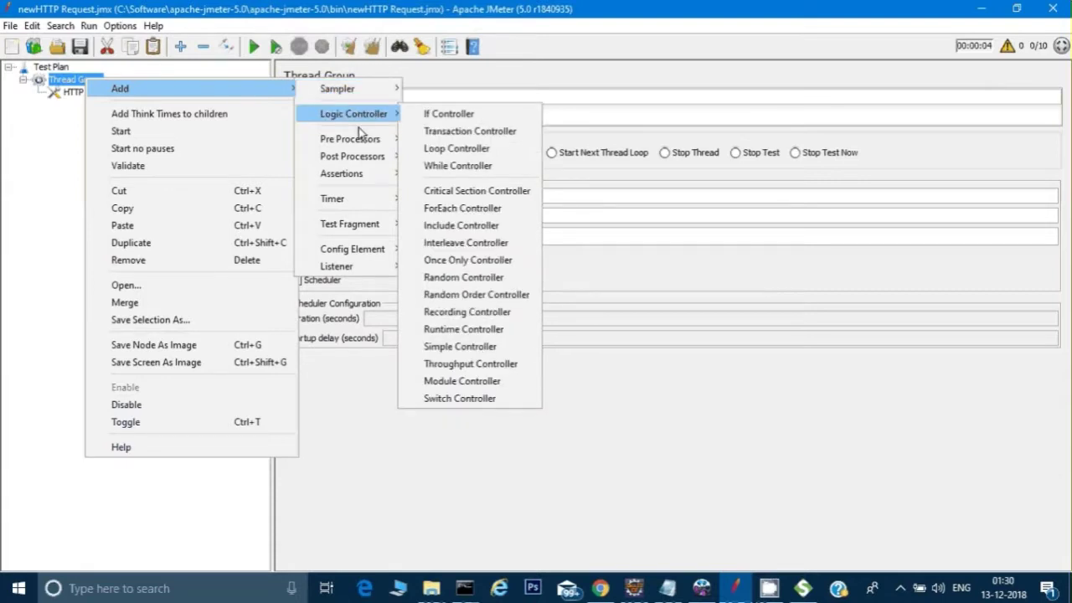
pyautogui.click(440, 106)
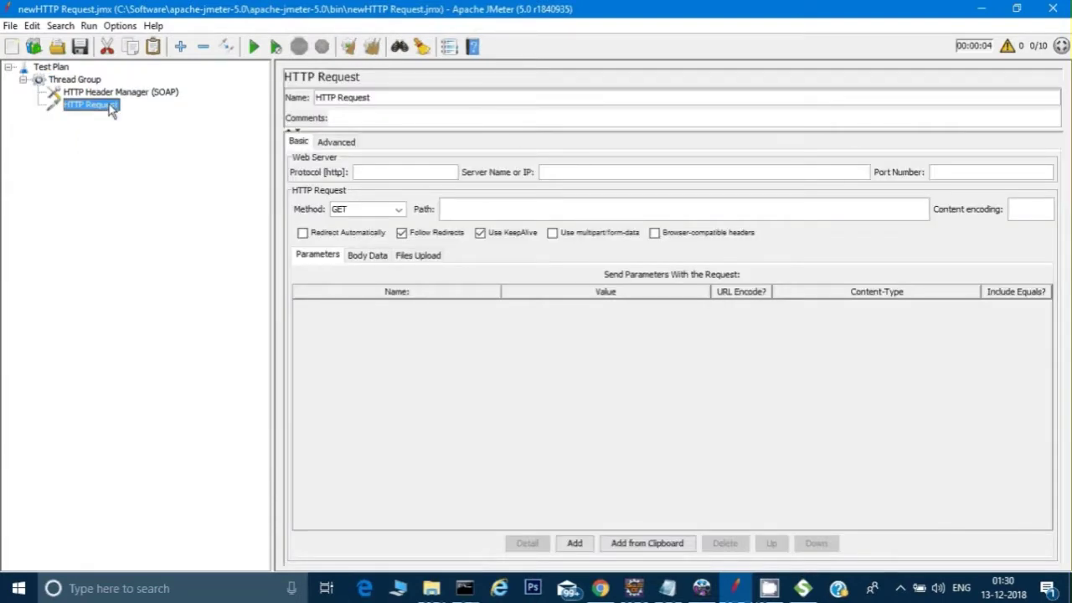
pyautogui.click(403, 99)
pyautogui.write('(SOAP)')
pyautogui.click(560, 170)
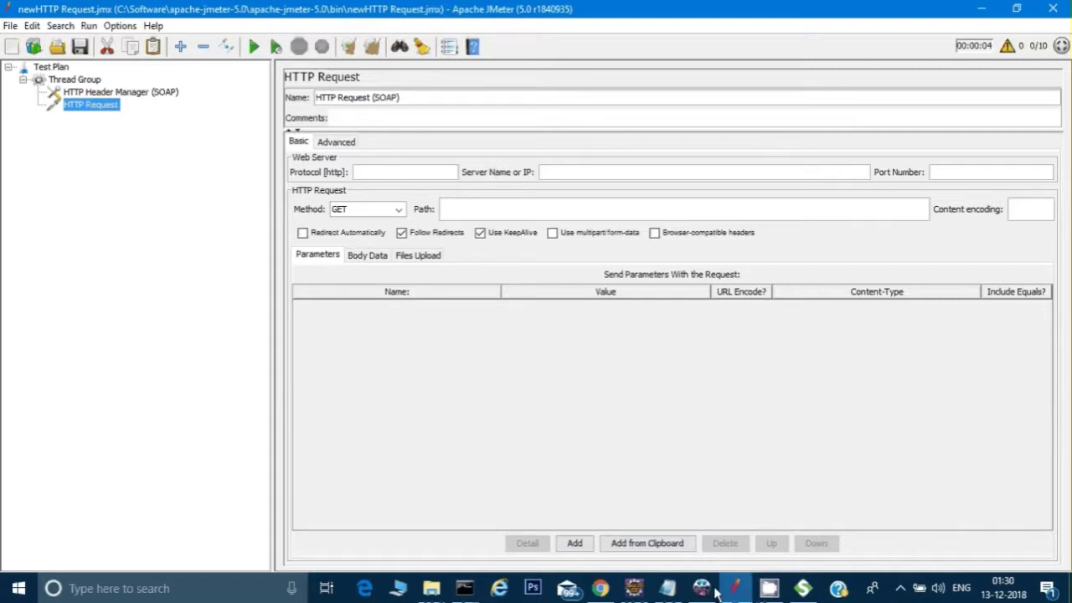
pyautogui.moveTo(672, 583)
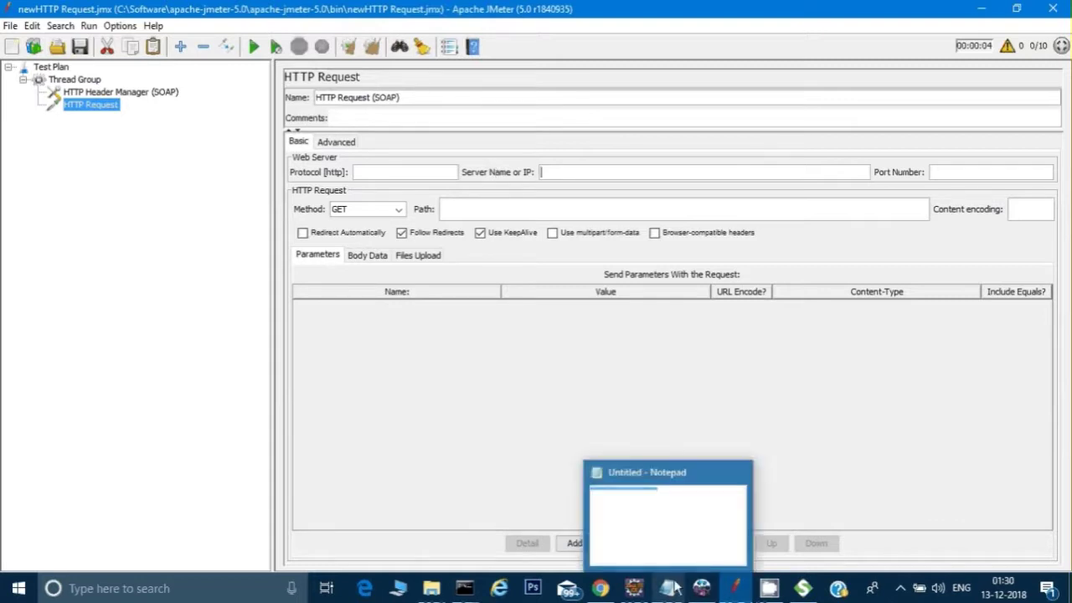
pyautogui.click(802, 588)
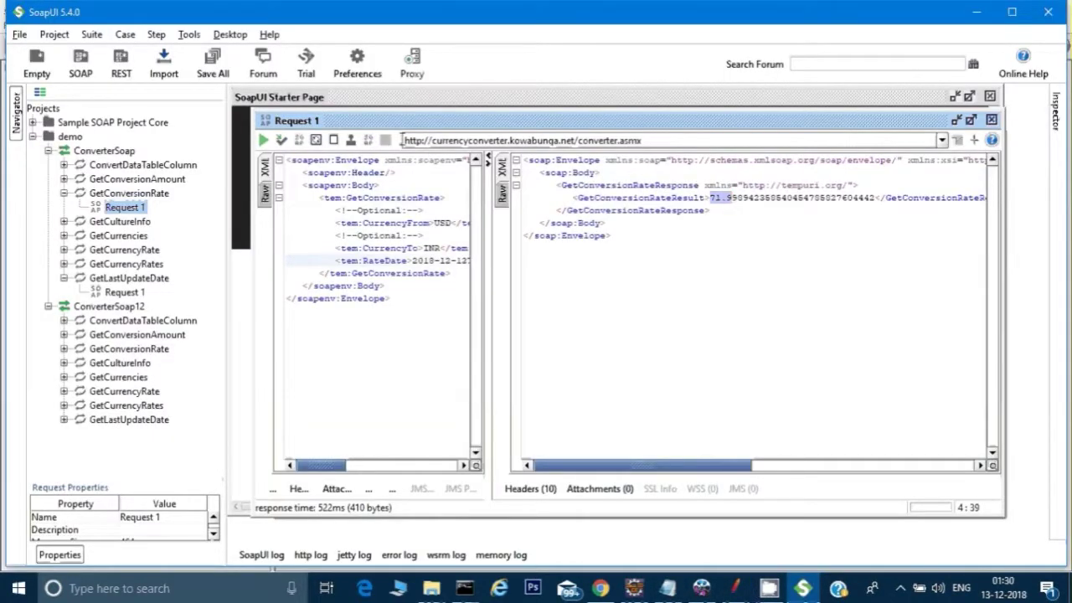
pyautogui.moveTo(405, 141); pyautogui.dragTo(576, 134)
pyautogui.hotkey('ctrl', 'c')
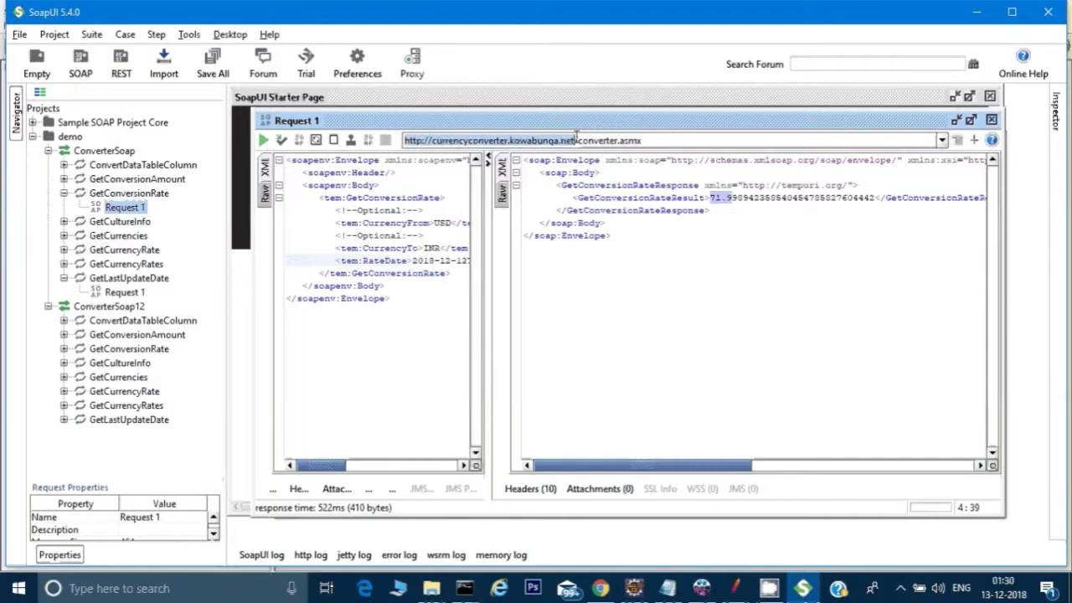
pyautogui.hotkey('alt', 'Tab')
pyautogui.click(589, 170)
pyautogui.hotkey('ctrl', 'v')
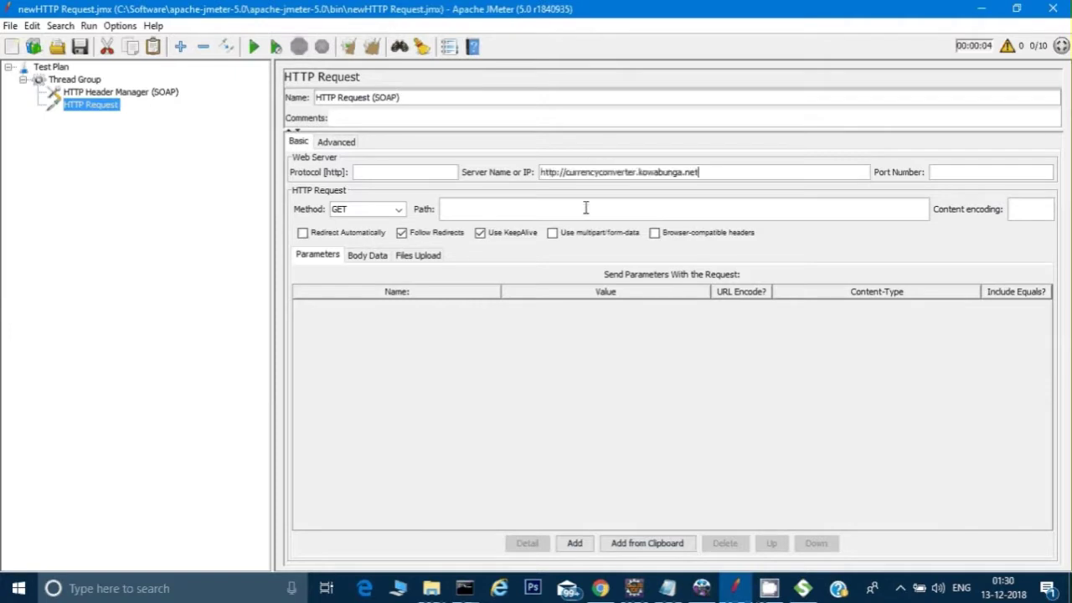
pyautogui.click(568, 168)
pyautogui.press('BackSpace')
pyautogui.press('BackSpace')
pyautogui.press('BackSpace')
pyautogui.press('BackSpace')
pyautogui.press('BackSpace')
pyautogui.press('BackSpace')
pyautogui.press('BackSpace')
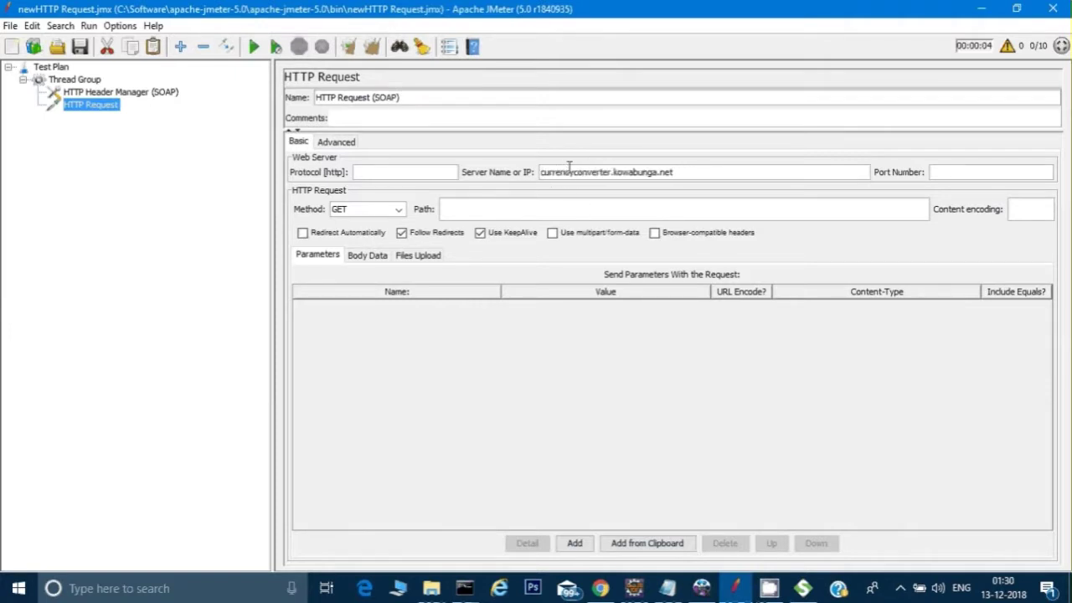
pyautogui.click(967, 176)
# - Set the HTTP Request's method to POST and its path to /converter.asmx, matching the endpoint in SoapUI
pyautogui.click(398, 209)
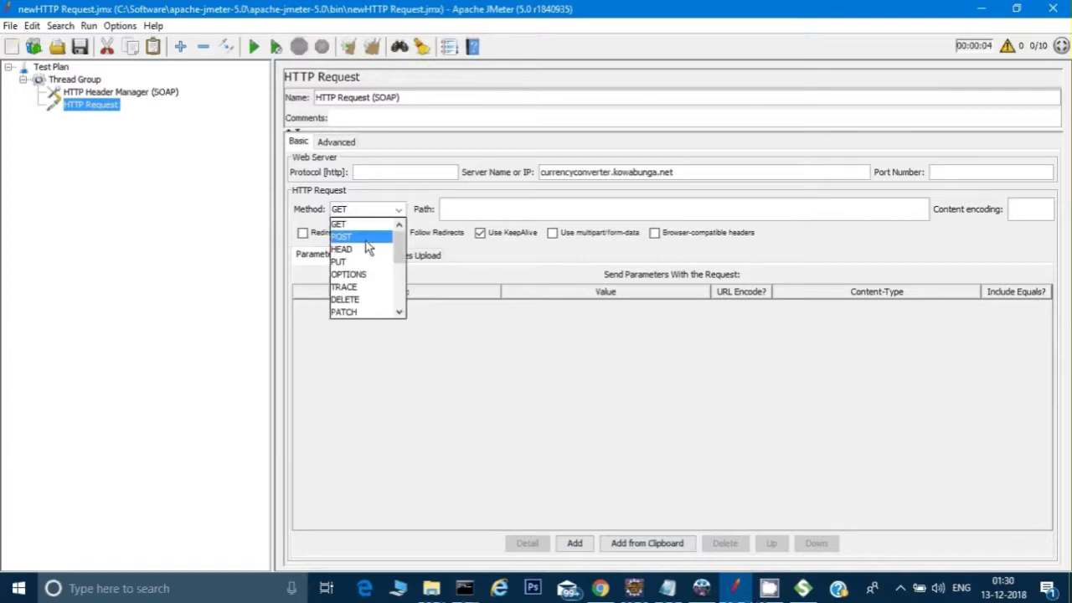
pyautogui.click(350, 227)
pyautogui.click(481, 211)
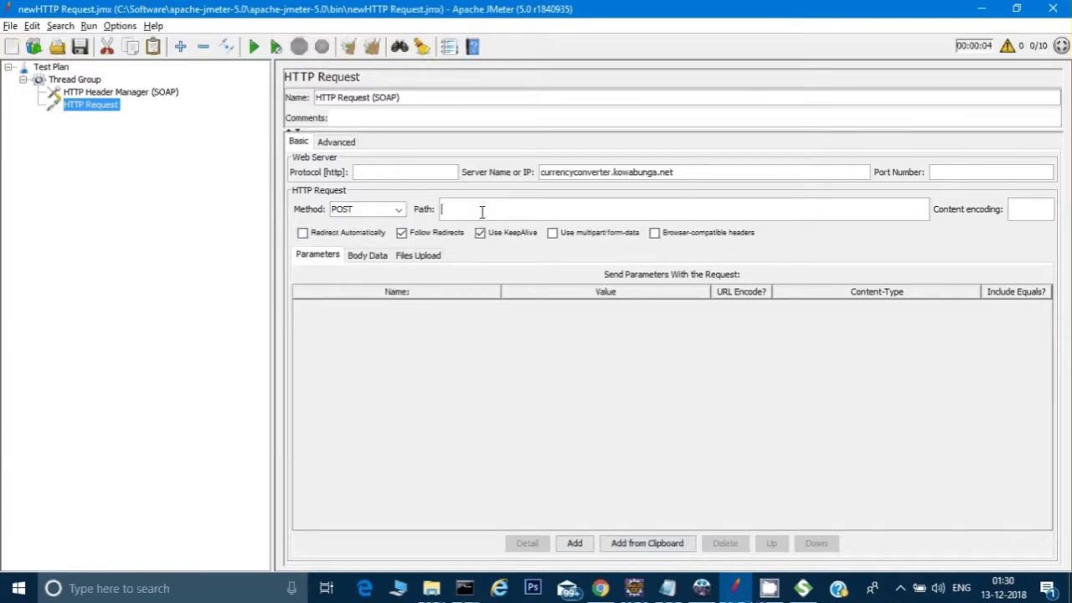
pyautogui.hotkey('alt', 'Tab')
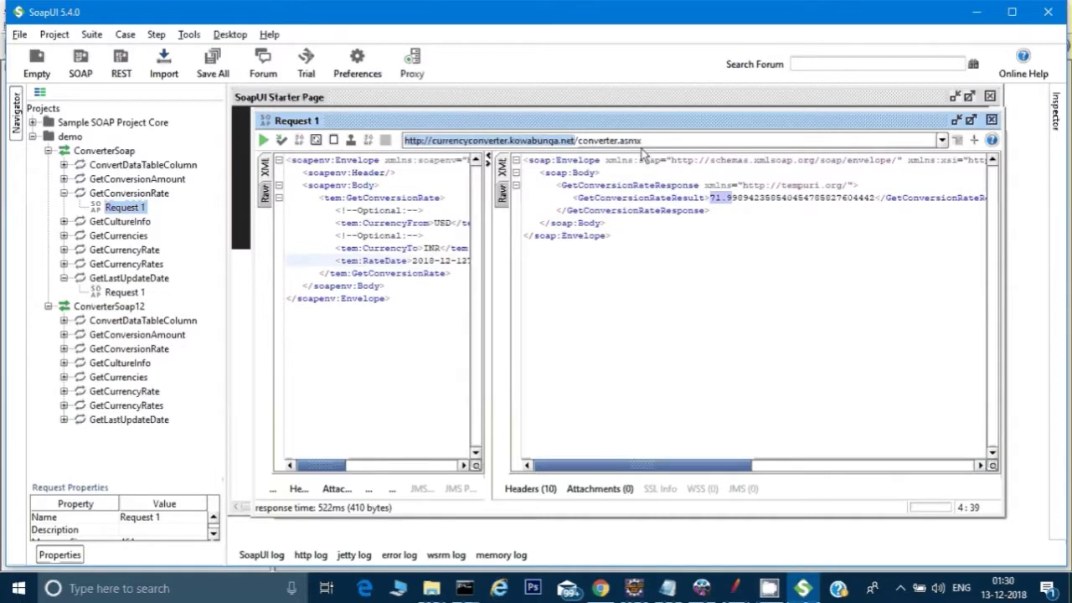
pyautogui.moveTo(642, 141); pyautogui.dragTo(578, 140)
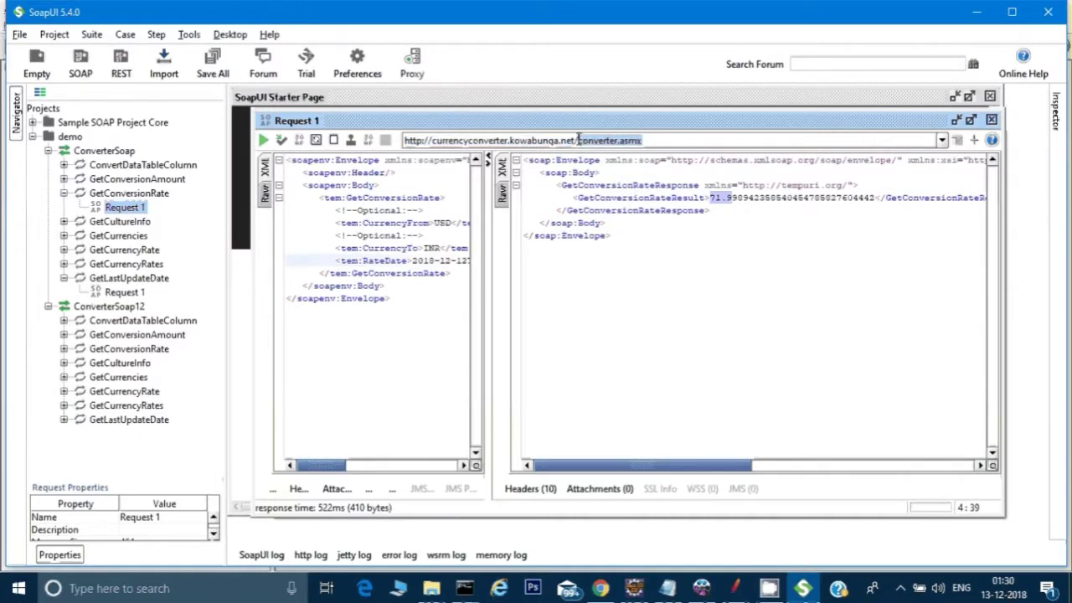
pyautogui.hotkey('alt', 'Tab')
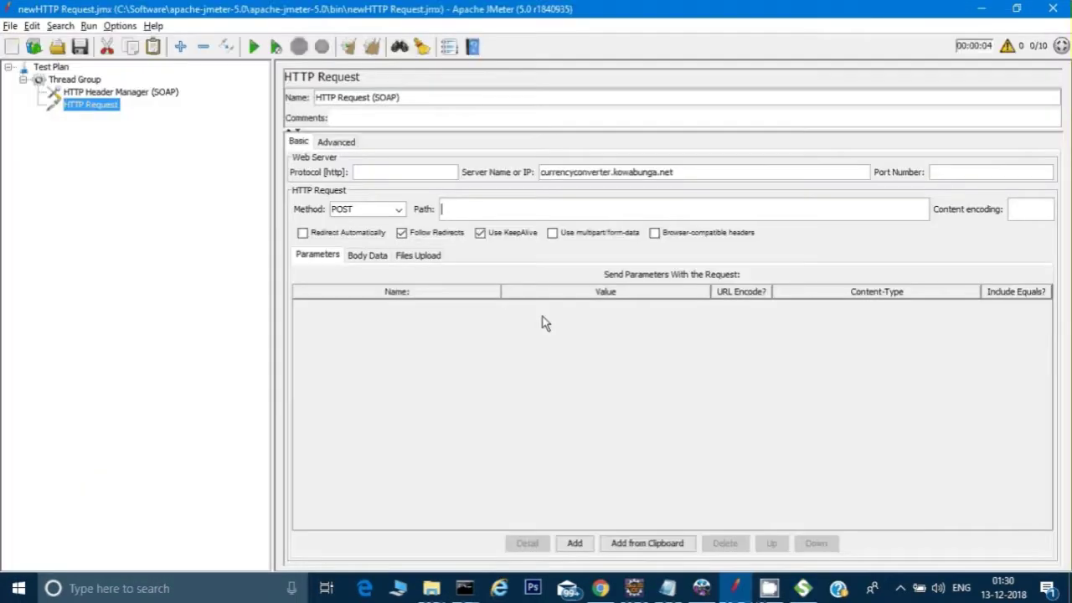
pyautogui.click(475, 206)
pyautogui.write('/converter.asmx')
# - Copy the complete GetConversionRate SOAP envelope from SoapUI into the body data of the JMeter HTTP Request
pyautogui.hotkey('alt', 'Tab')
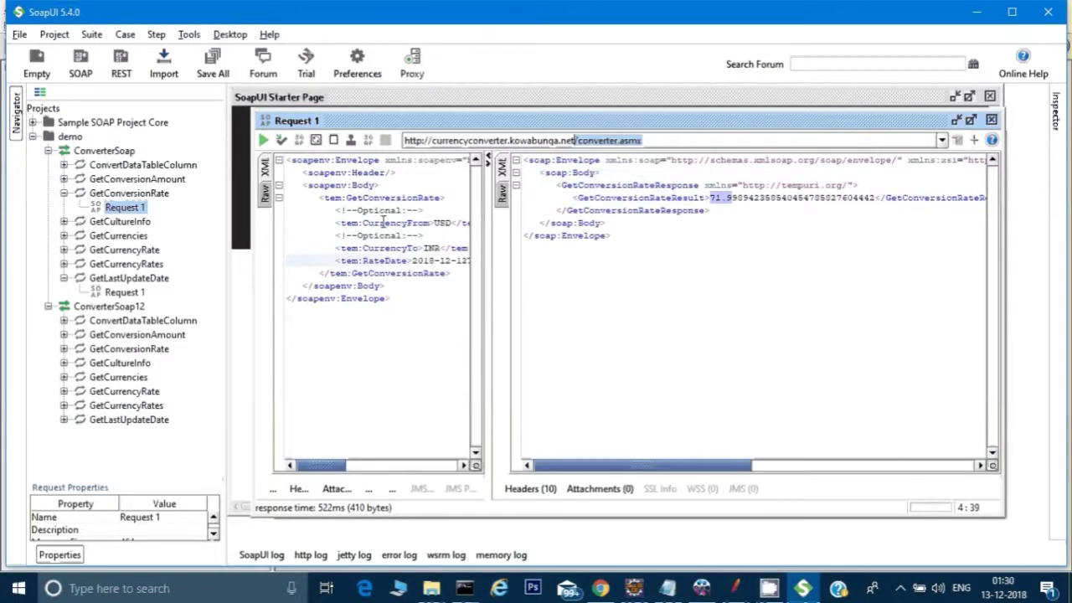
pyautogui.moveTo(391, 289); pyautogui.dragTo(287, 159)
pyautogui.hotkey('ctrl', 'c')
pyautogui.hotkey('alt', 'Tab')
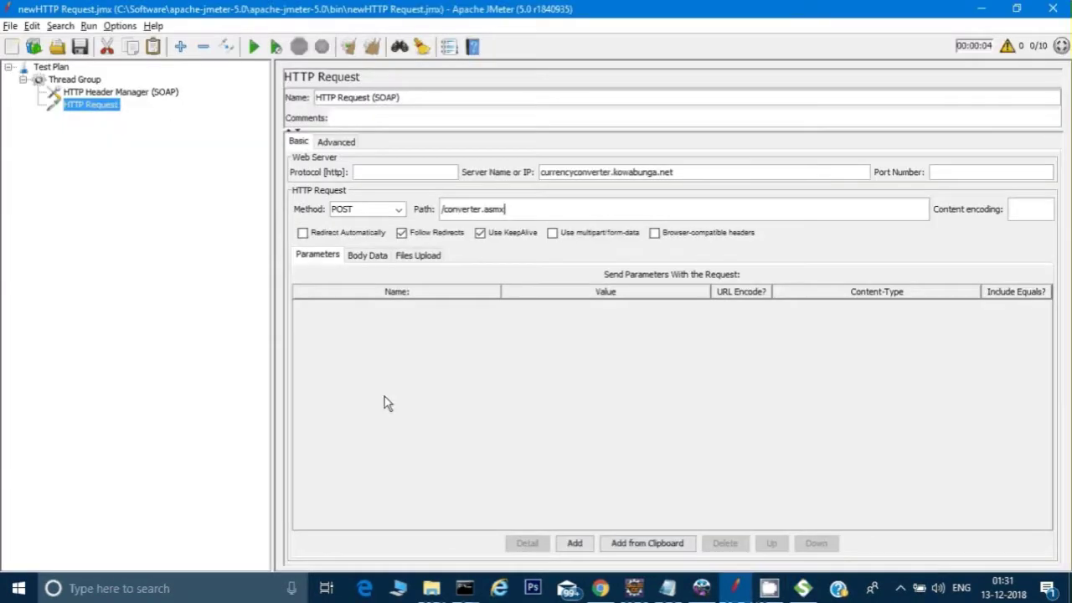
pyautogui.click(356, 255)
pyautogui.click(405, 277)
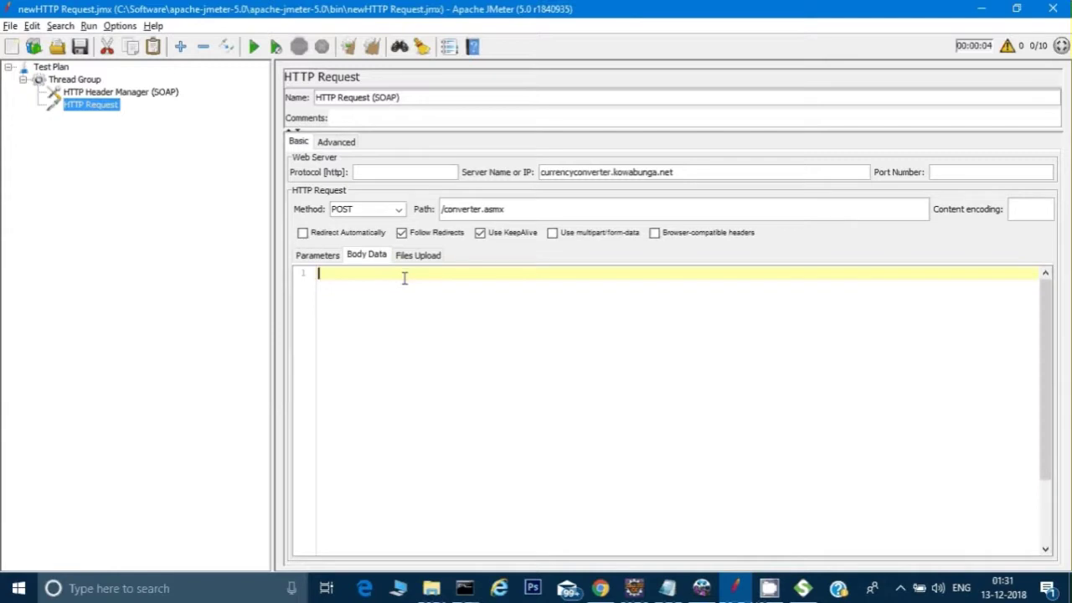
pyautogui.hotkey('ctrl', 'v')
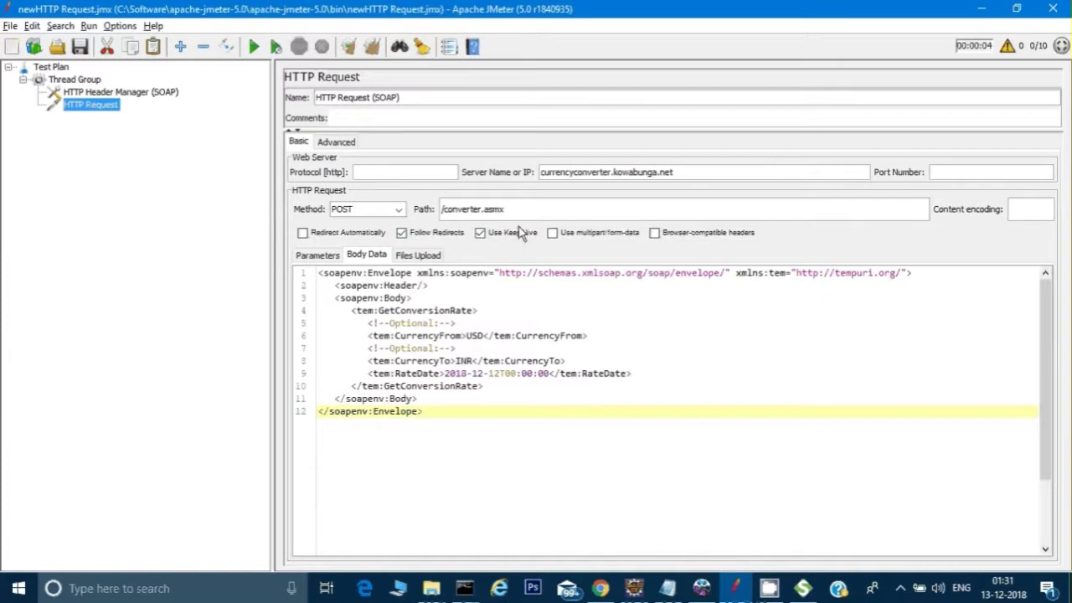
pyautogui.click(103, 93)
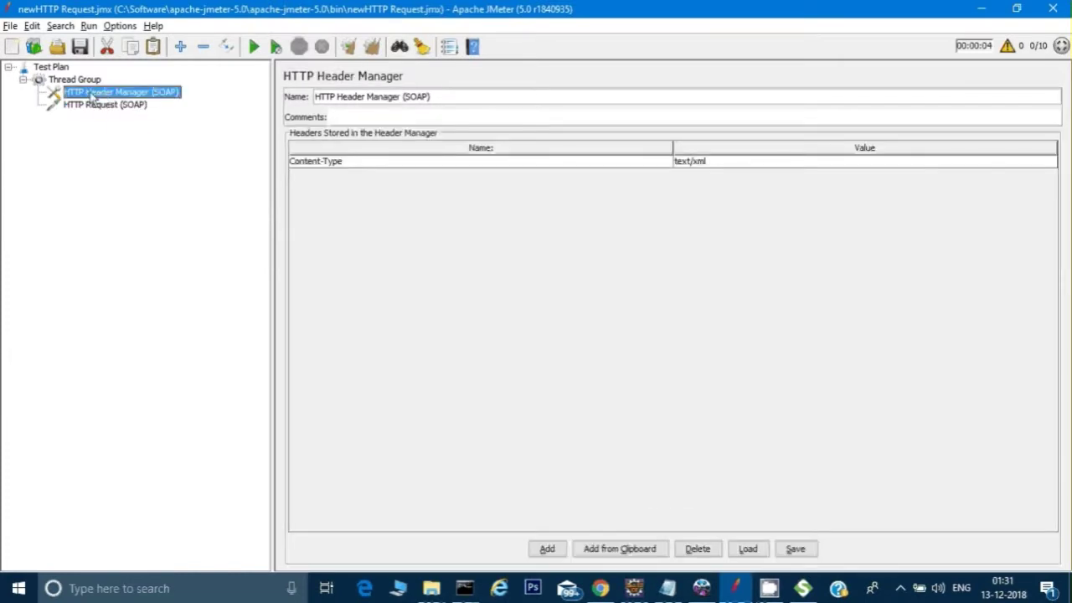
pyautogui.rightClick(81, 81)
pyautogui.moveTo(95, 92)
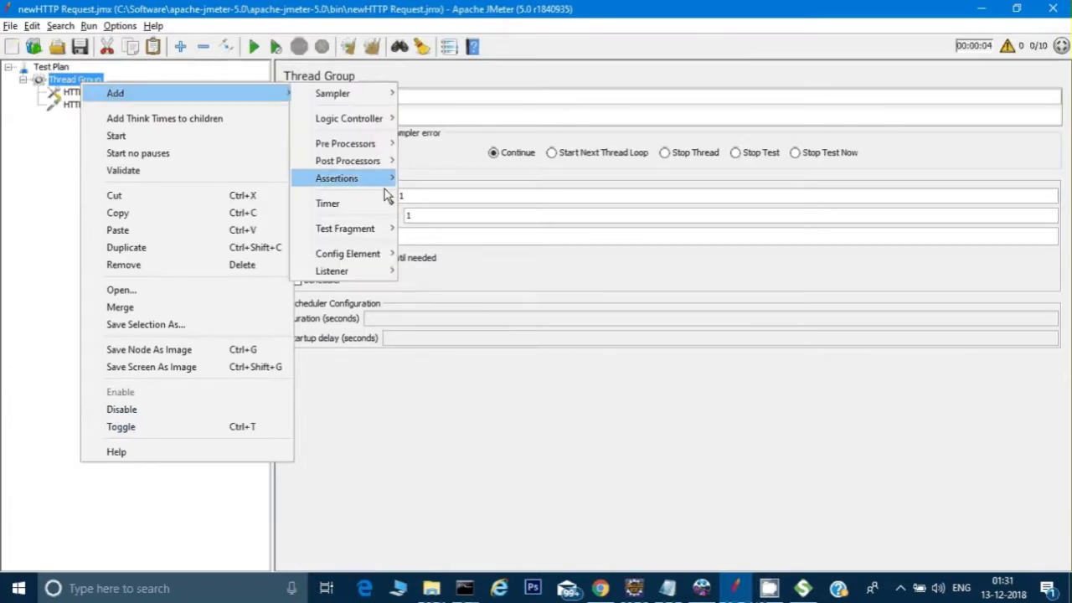
pyautogui.moveTo(339, 261)
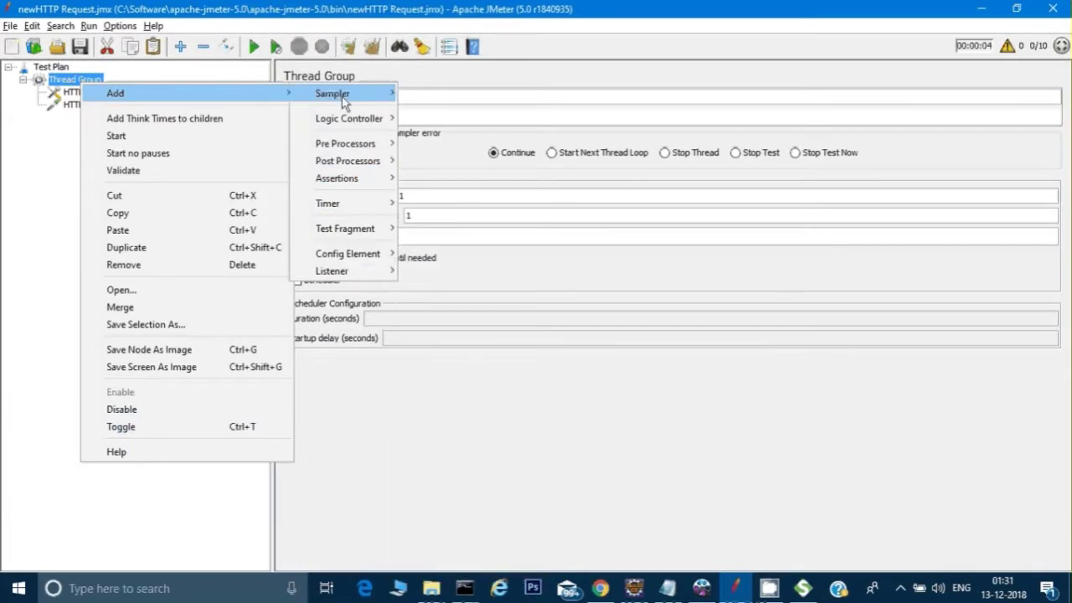
pyautogui.click(73, 102)
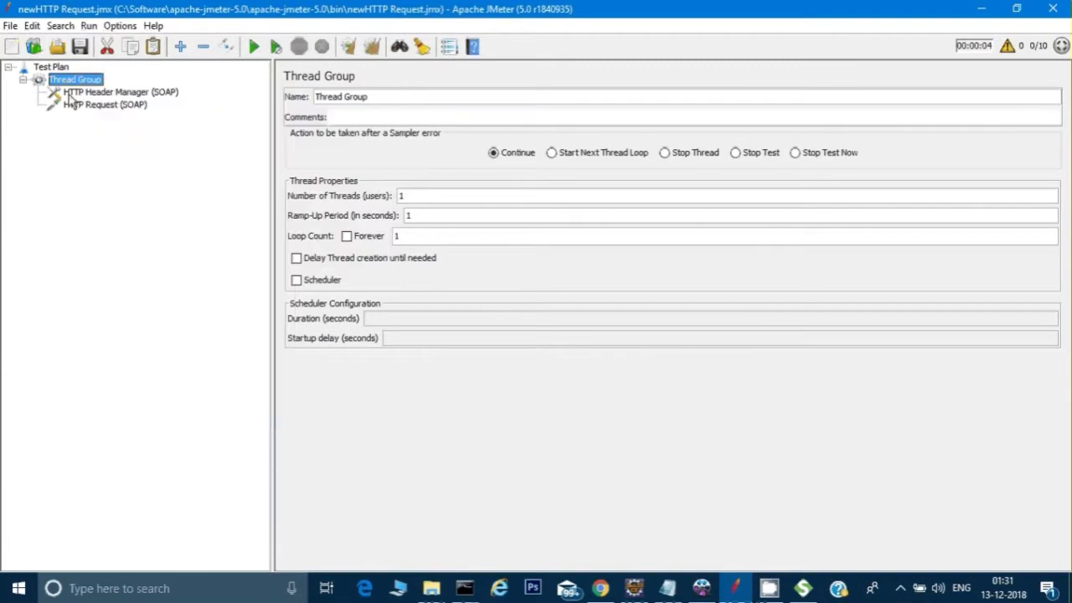
# - Add a View Results Tree listener to the Thread Group
pyautogui.click(57, 67)
pyautogui.click(71, 78)
pyautogui.rightClick(76, 82)
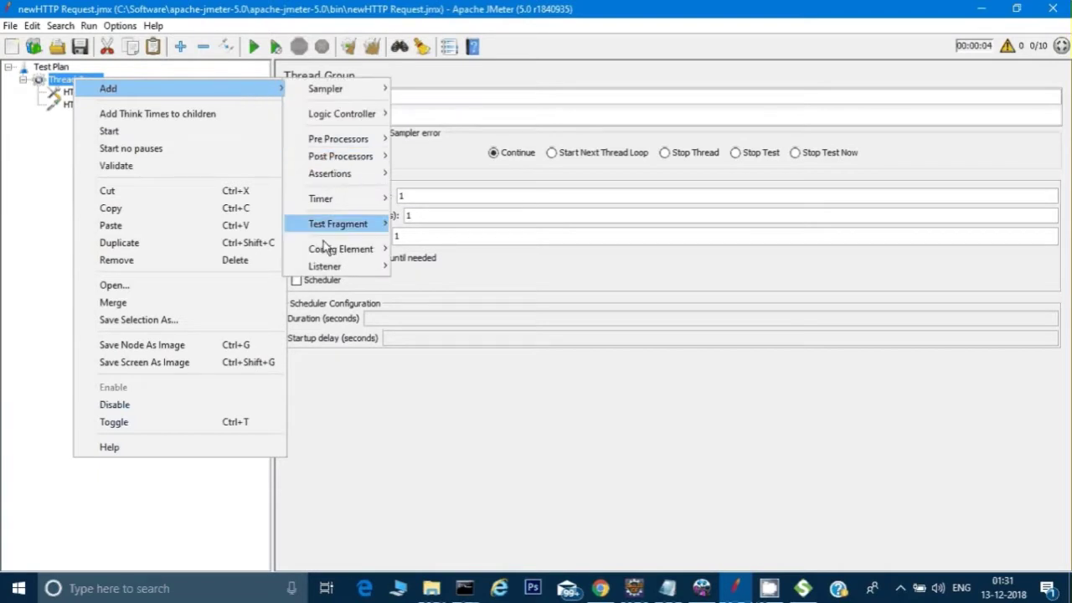
pyautogui.moveTo(320, 268)
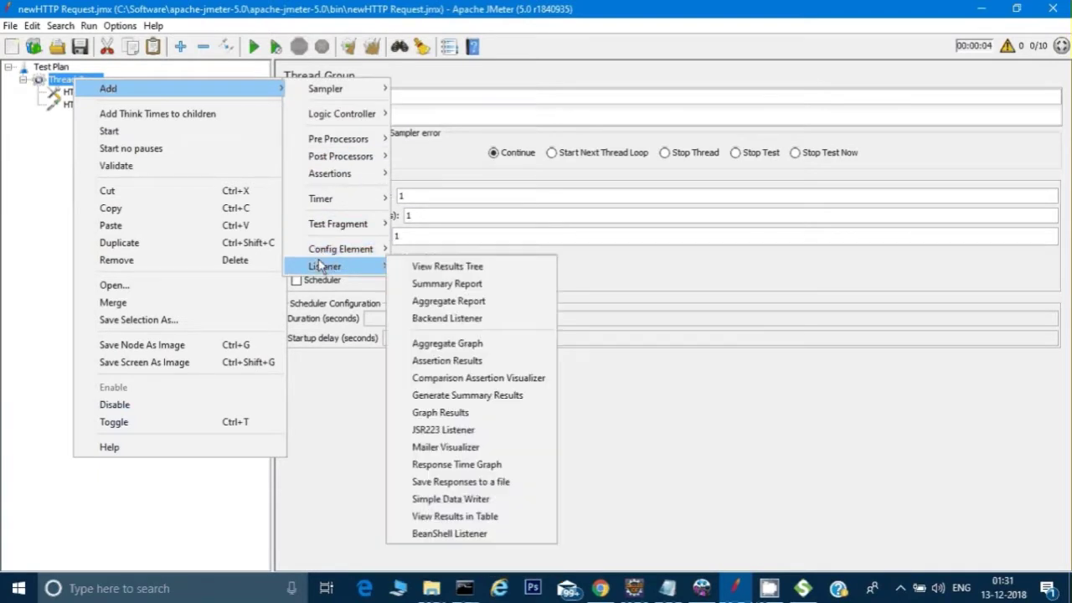
pyautogui.click(392, 266)
# - Add a View Results in Table listener to the Thread Group
pyautogui.click(79, 80)
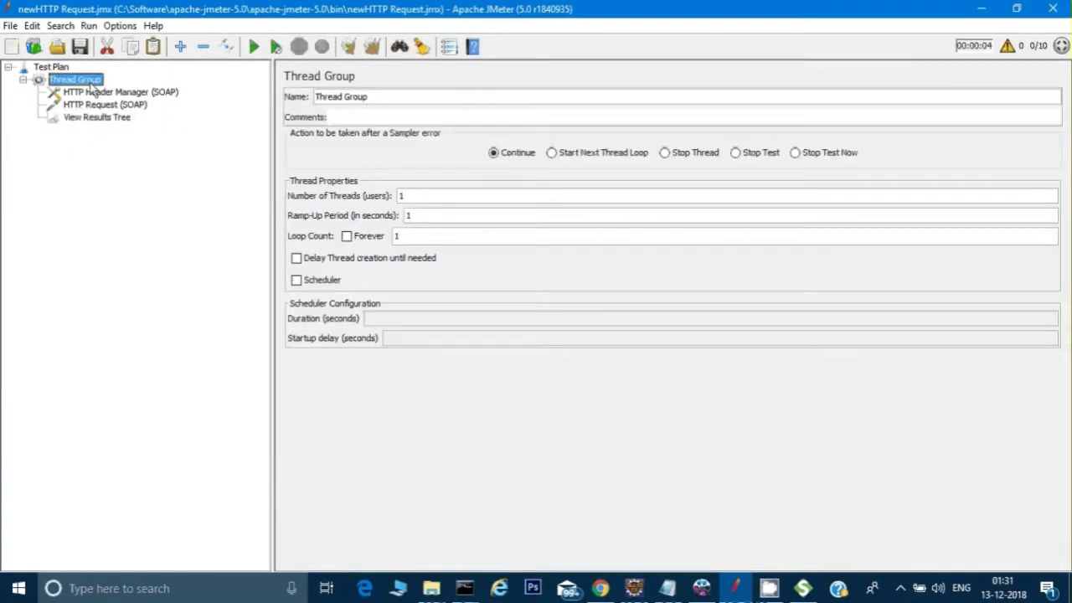
pyautogui.rightClick(80, 81)
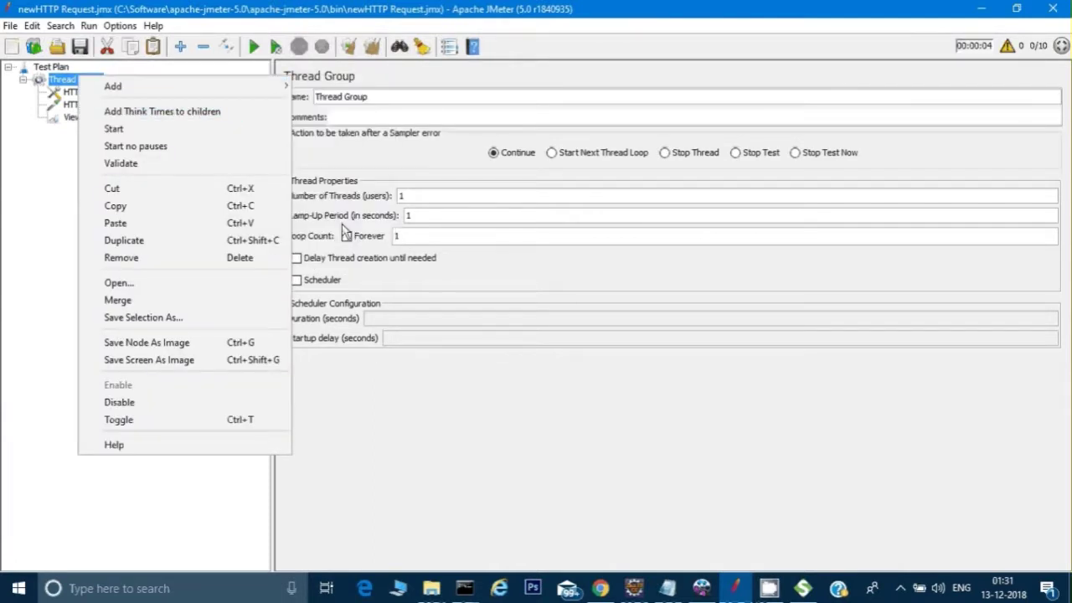
pyautogui.moveTo(243, 86)
pyautogui.moveTo(324, 277)
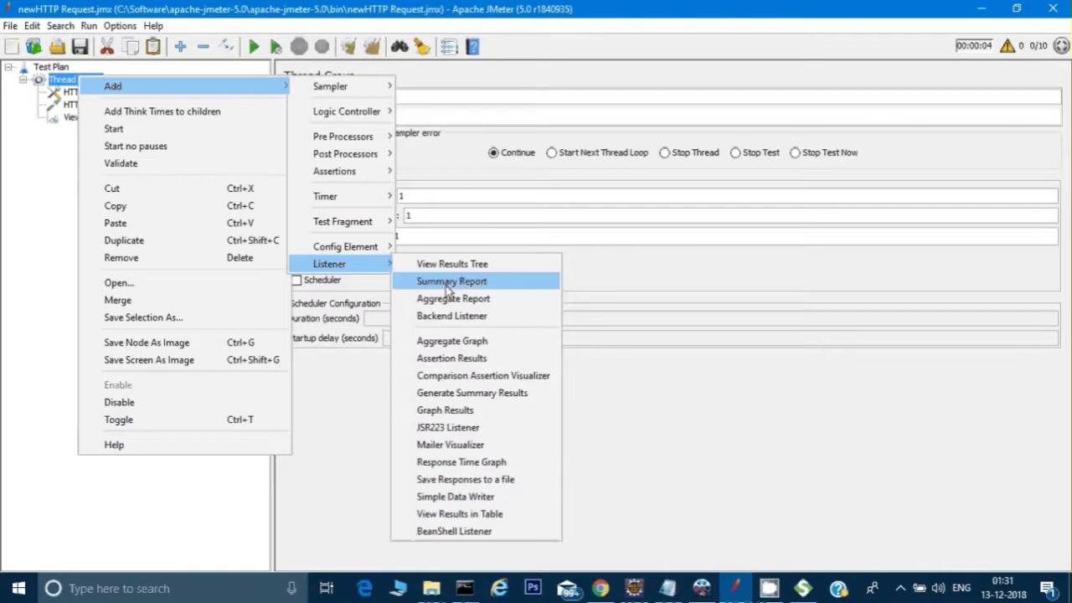
pyautogui.click(467, 514)
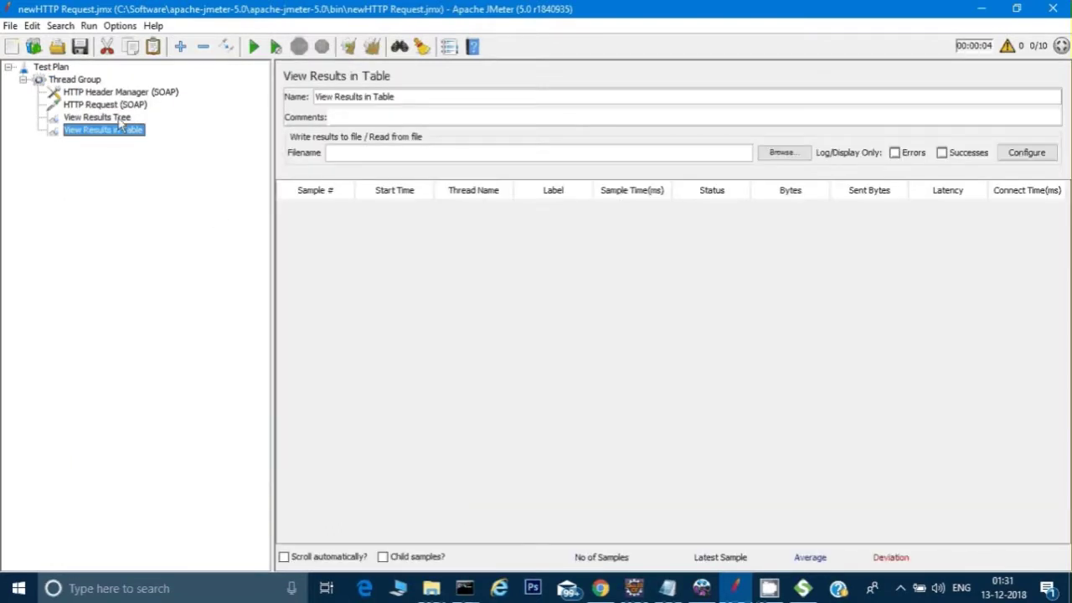
# - Review the Thread Group, HTTP Header Manager (SOAP), HTTP Request (SOAP) and both results listeners before the run
pyautogui.click(92, 91)
pyautogui.click(77, 80)
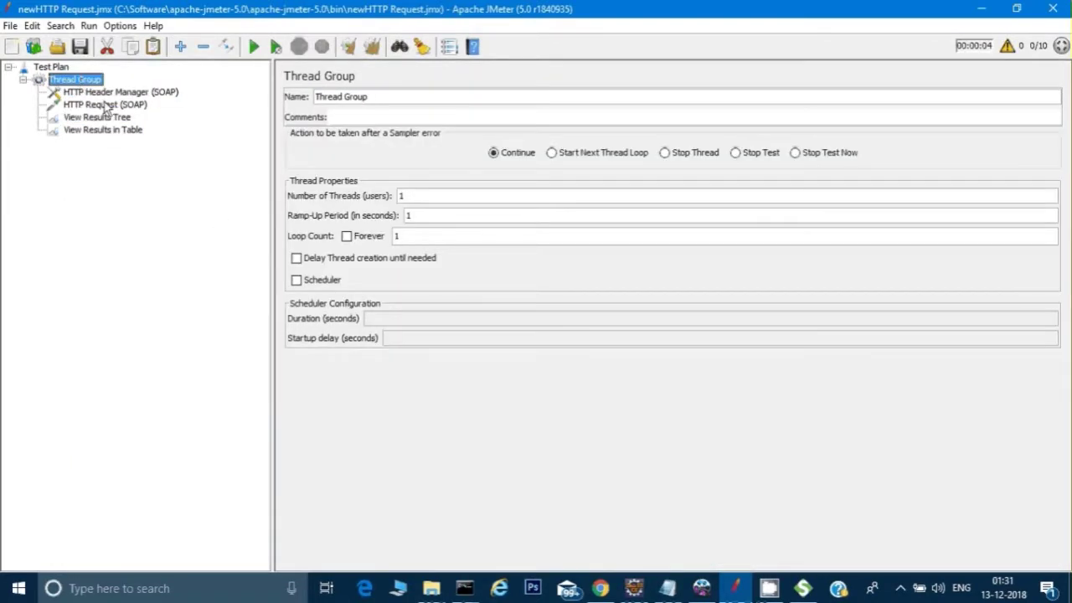
pyautogui.click(102, 94)
pyautogui.click(109, 105)
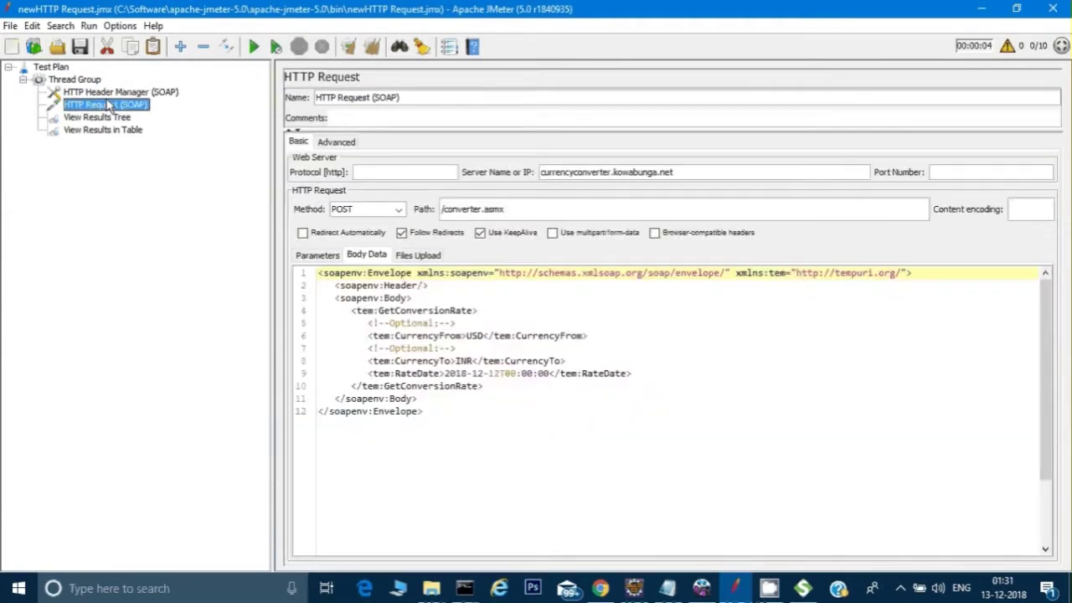
pyautogui.click(115, 118)
pyautogui.click(120, 131)
pyautogui.click(118, 120)
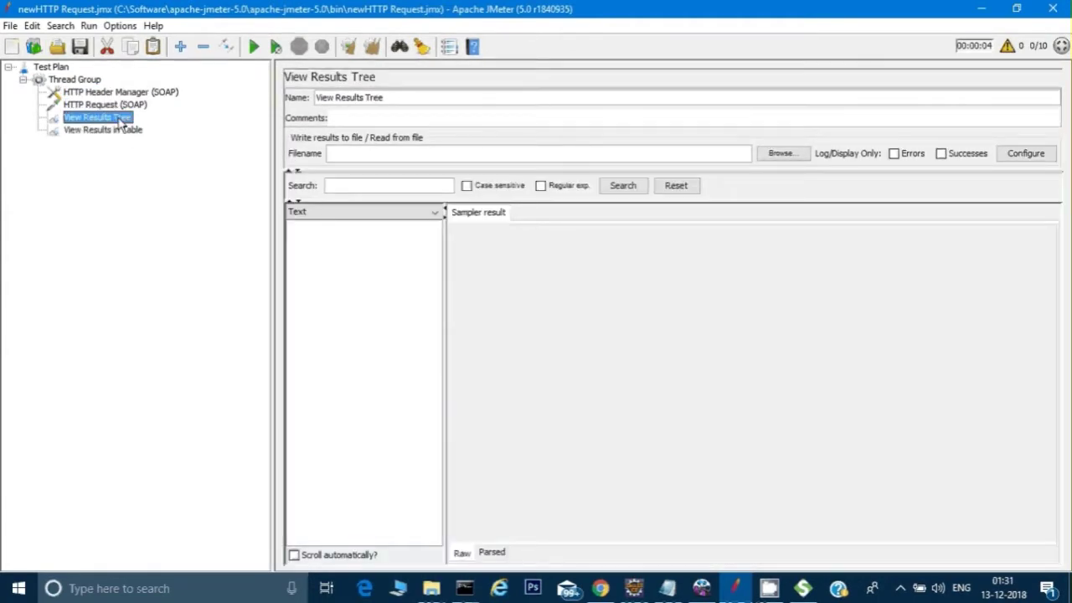
pyautogui.click(79, 93)
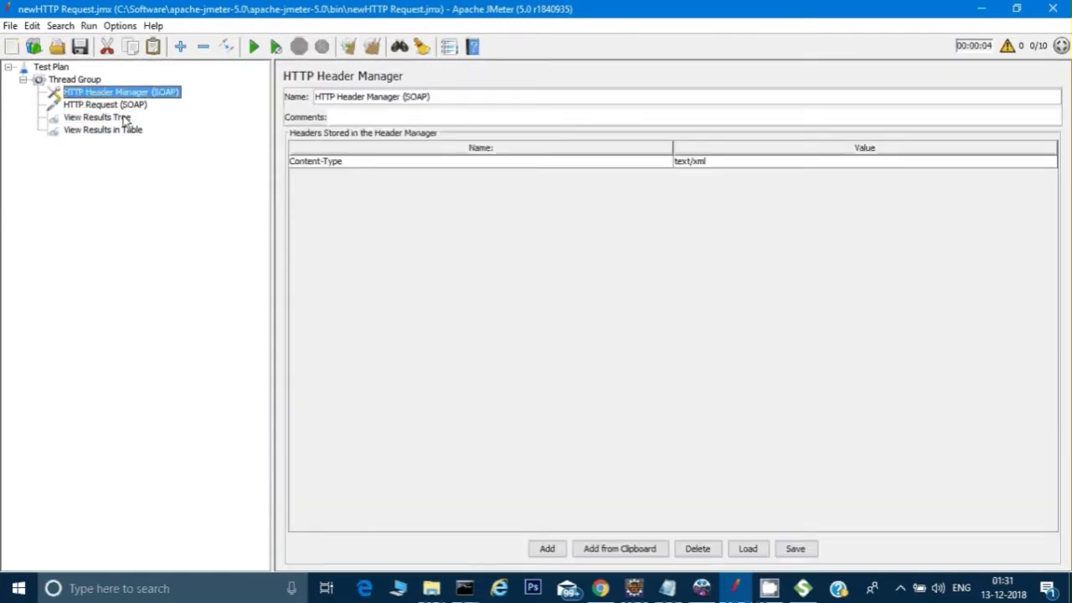
# - Run the test plan and check the View Results Tree and View Results in Table listeners for its results
pyautogui.click(124, 118)
pyautogui.click(254, 47)
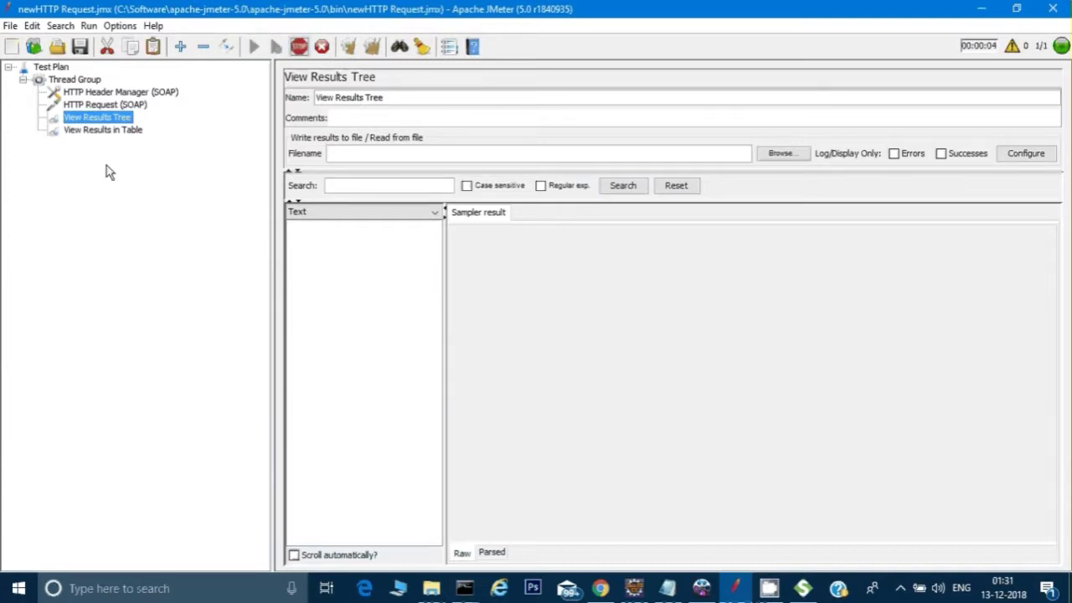
pyautogui.click(105, 132)
pyautogui.click(105, 119)
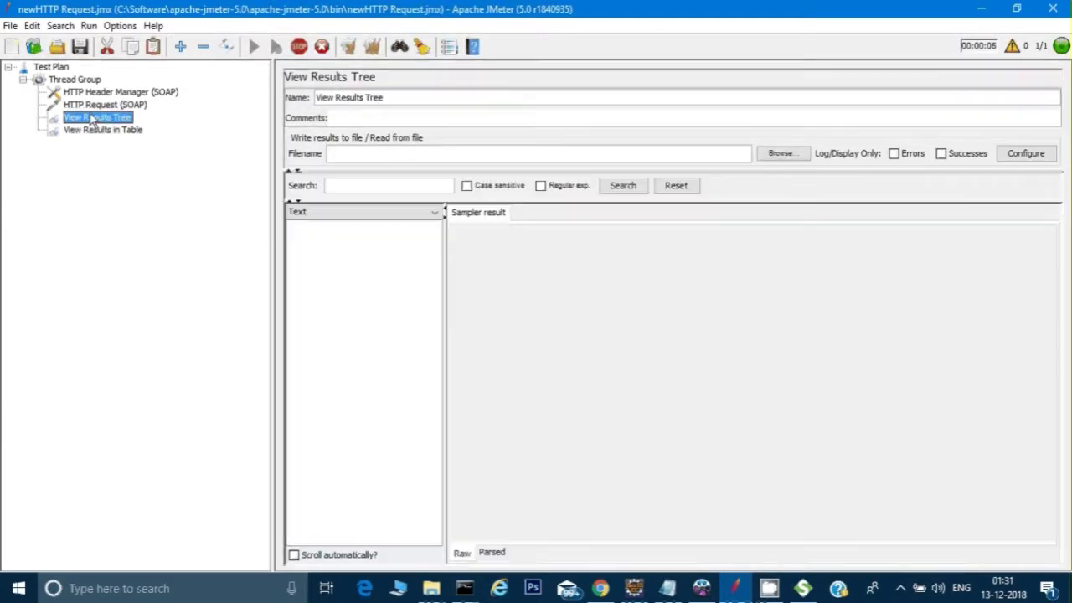
pyautogui.click(77, 94)
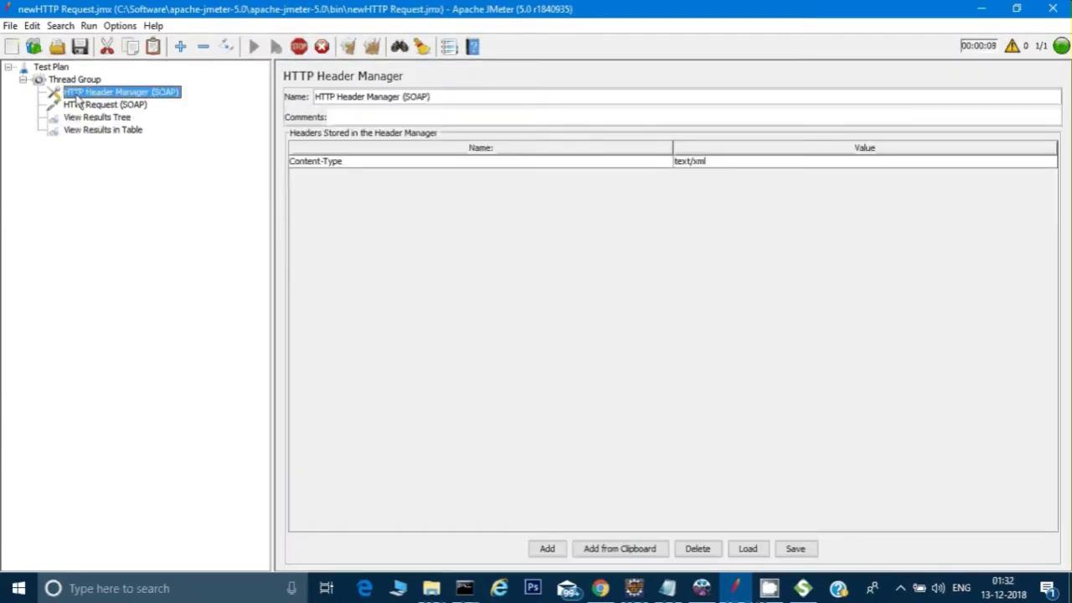
pyautogui.click(106, 105)
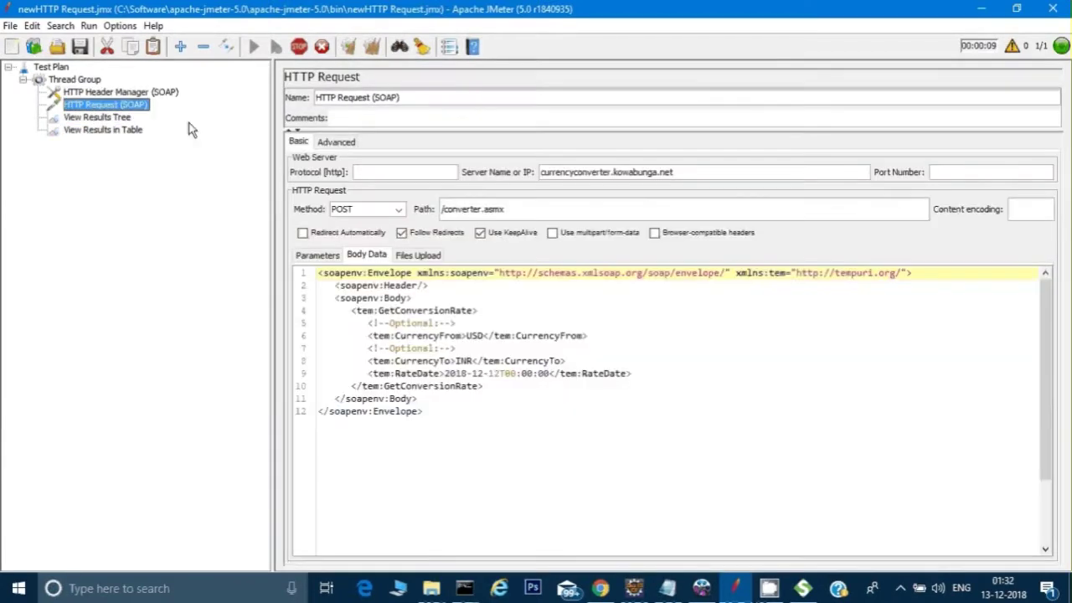
# - Show the log and read through its entries for the test run
pyautogui.click(1012, 47)
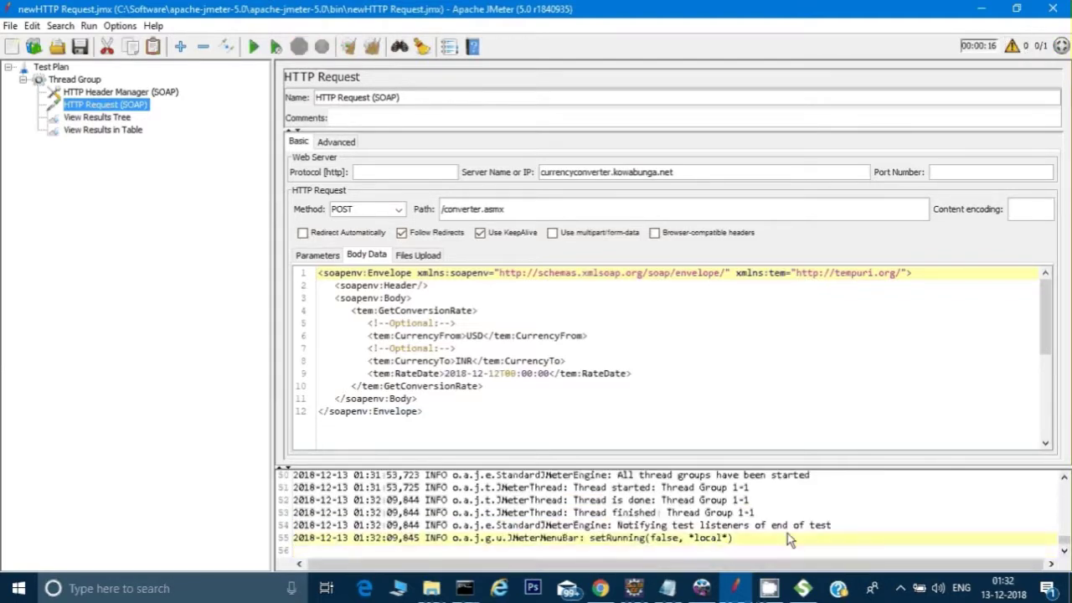
pyautogui.scroll(5, 786, 536)
pyautogui.scroll(12, 785, 536)
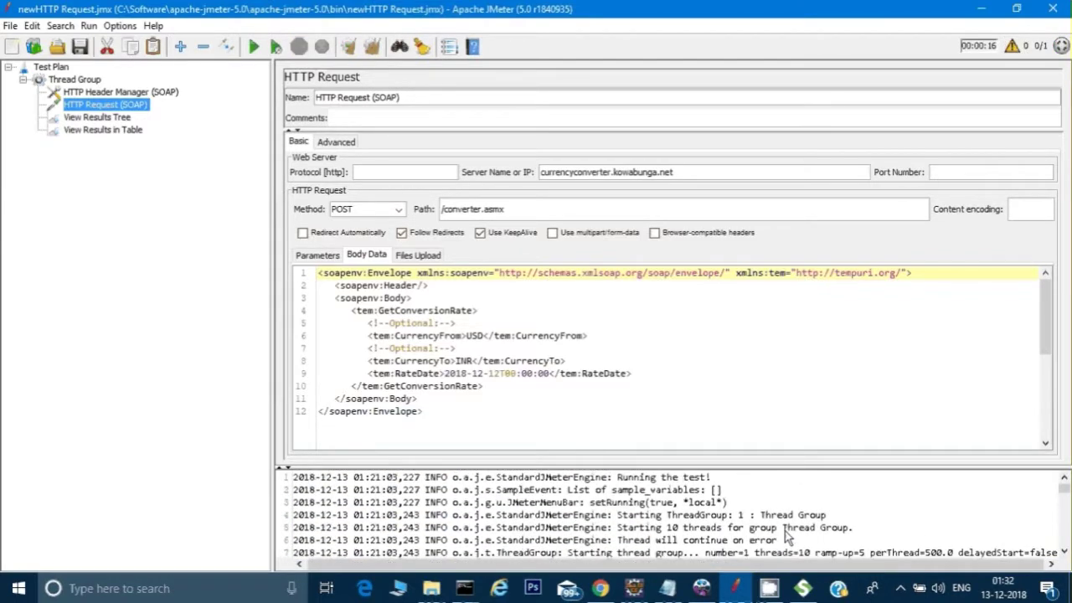
pyautogui.scroll(-9, 785, 537)
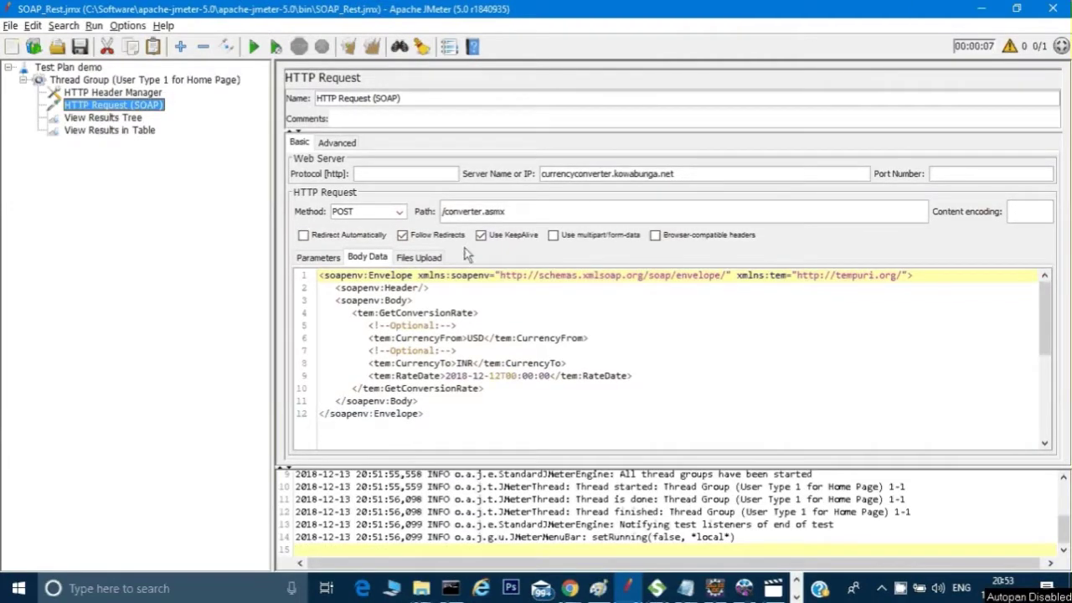
# - Clear all previous results and log entries in the SOAP_Rest.jmx plan and run the test for its Thread Group
pyautogui.click(123, 118)
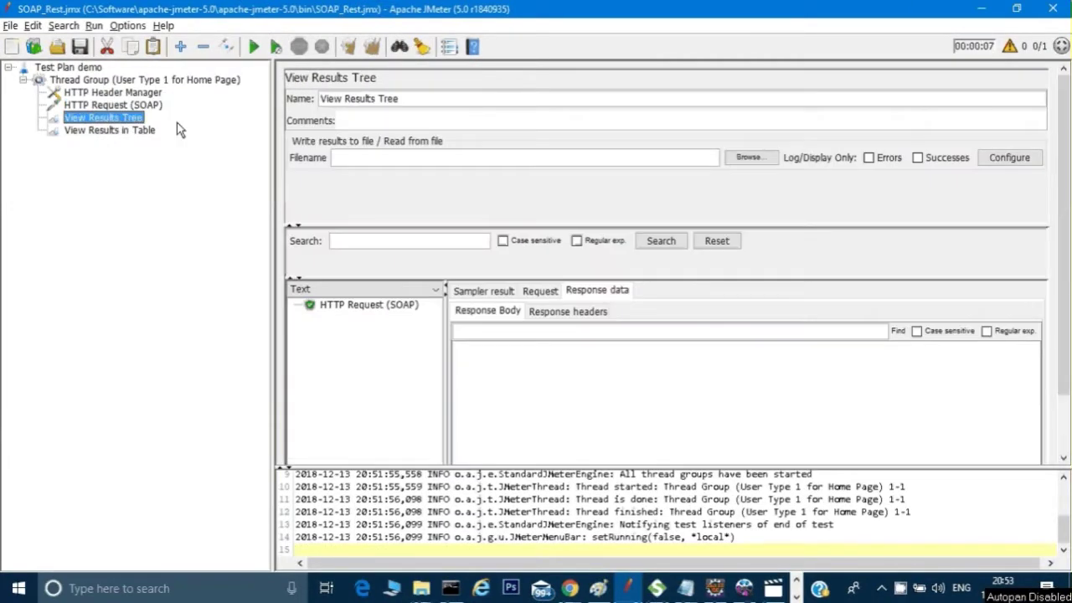
pyautogui.click(120, 104)
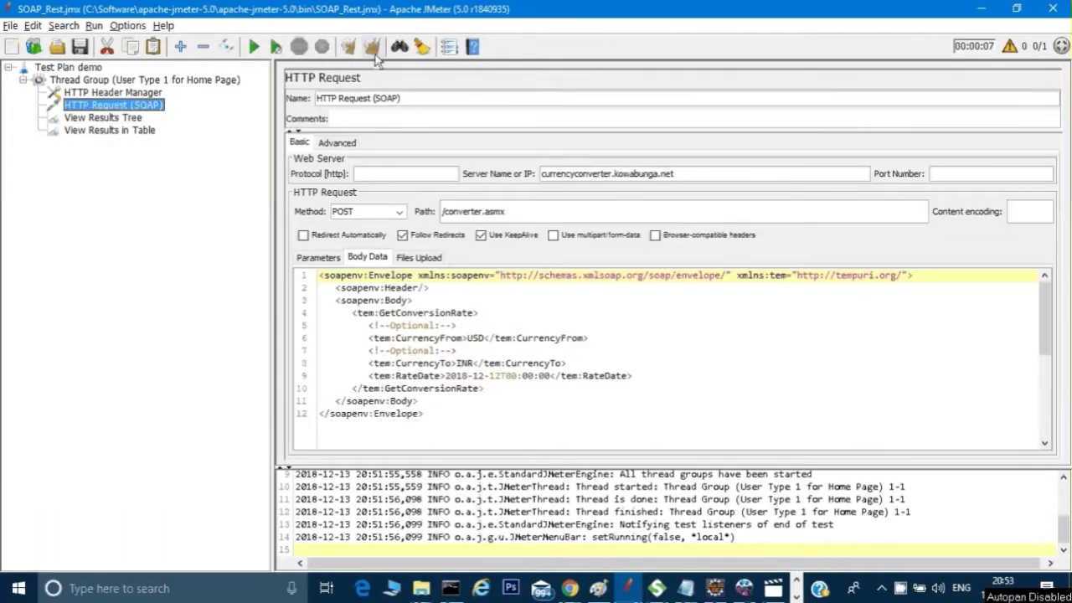
pyautogui.click(131, 117)
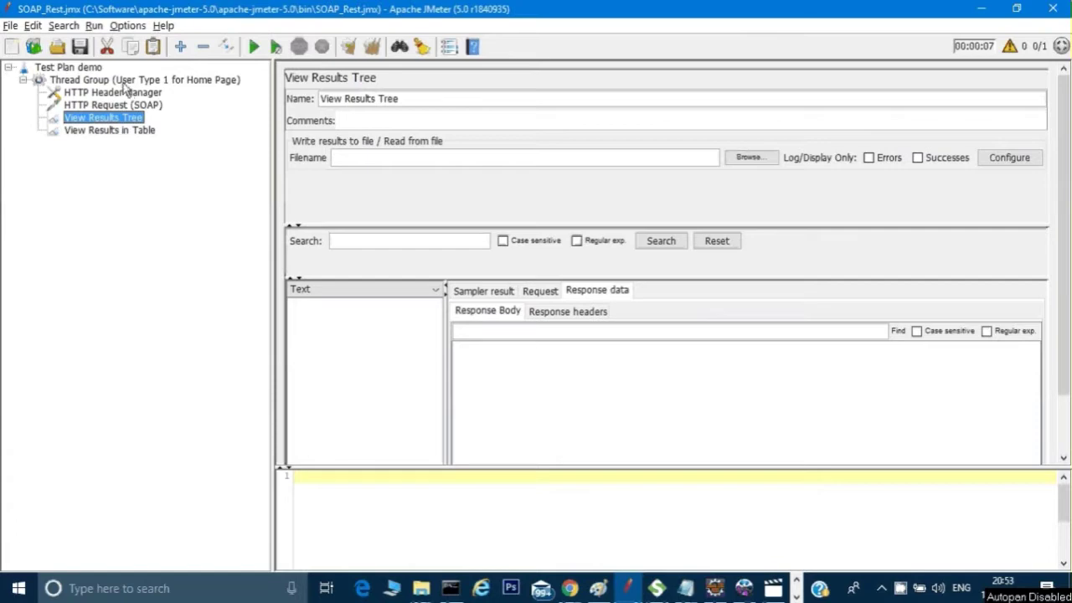
pyautogui.click(126, 81)
pyautogui.click(253, 47)
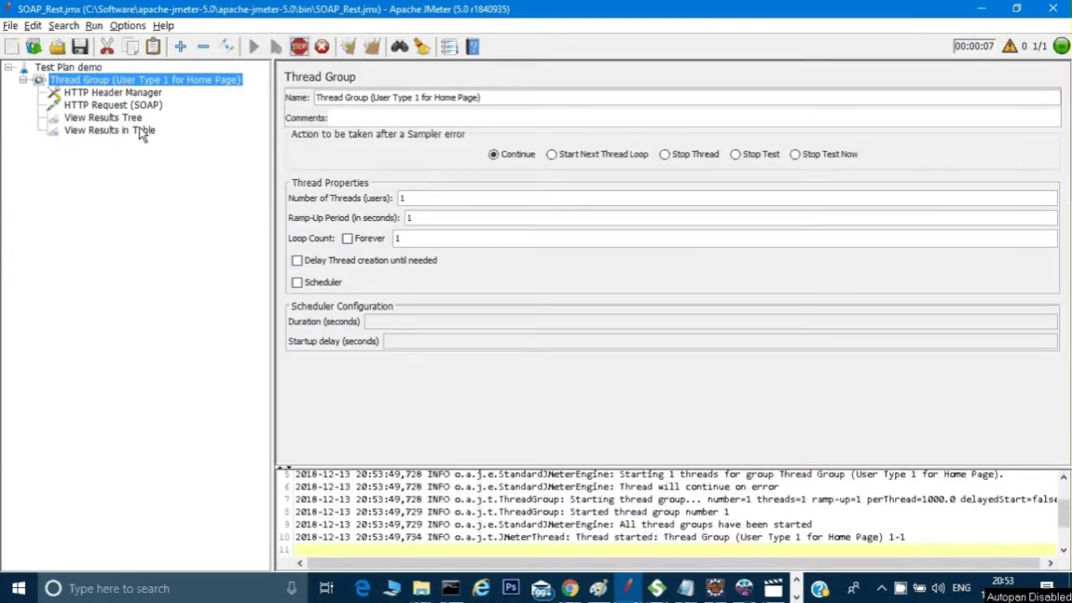
# - Examine the response body of HTTP Request (SOAP) in the View Results Tree and highlight the GetConversionRateResult value
pyautogui.click(134, 121)
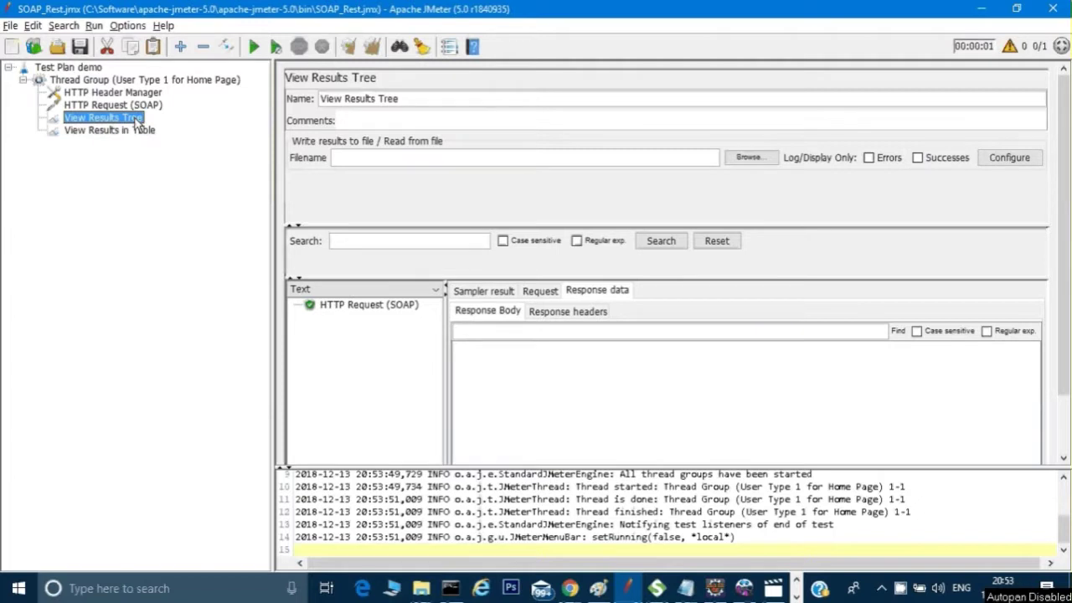
pyautogui.click(341, 309)
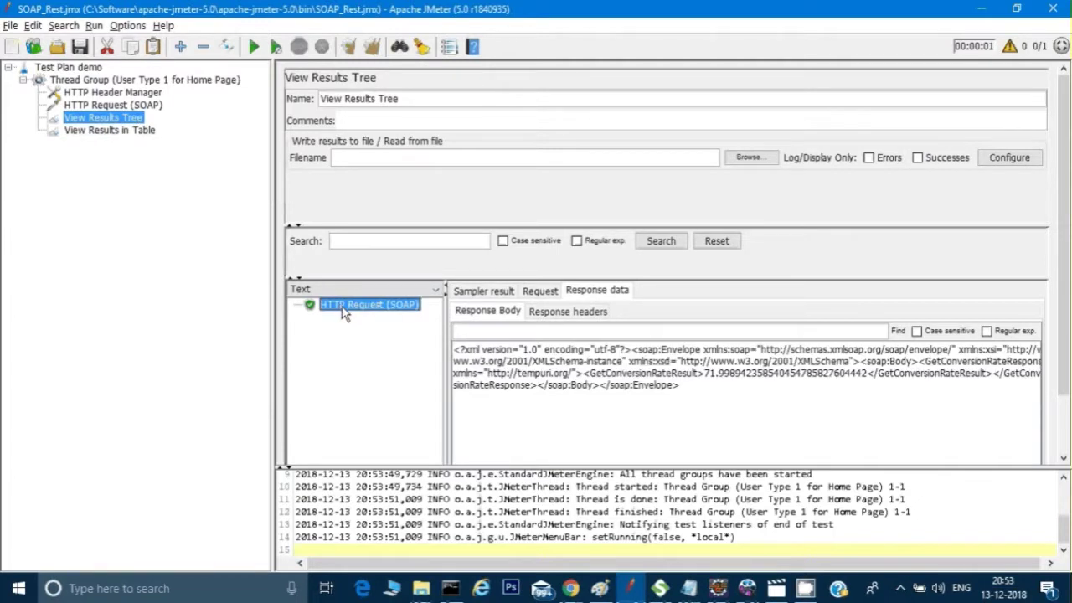
pyautogui.click(498, 317)
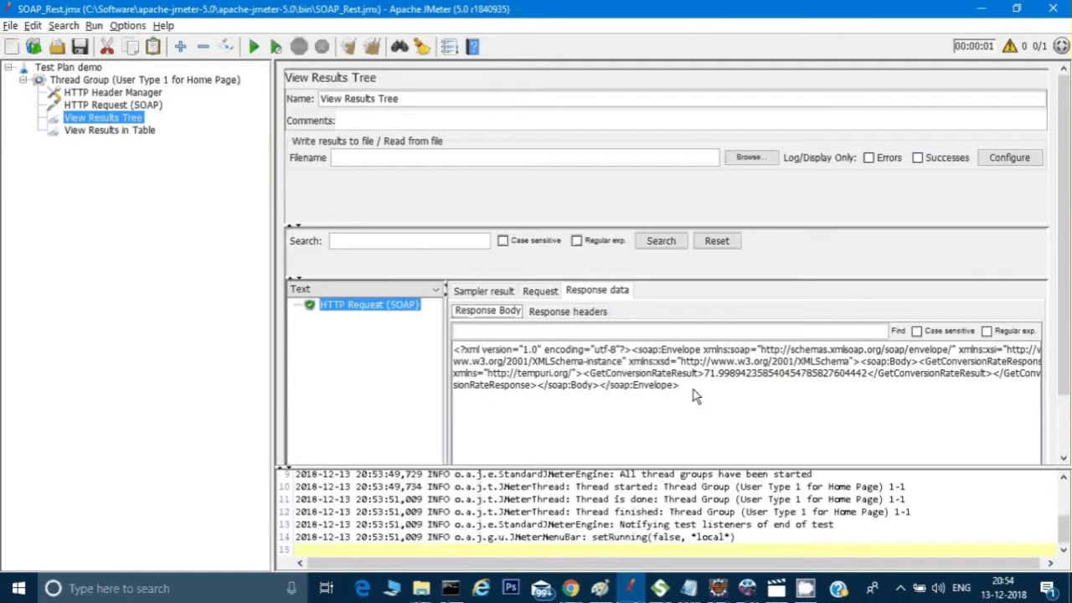
pyautogui.moveTo(702, 375); pyautogui.dragTo(871, 378)
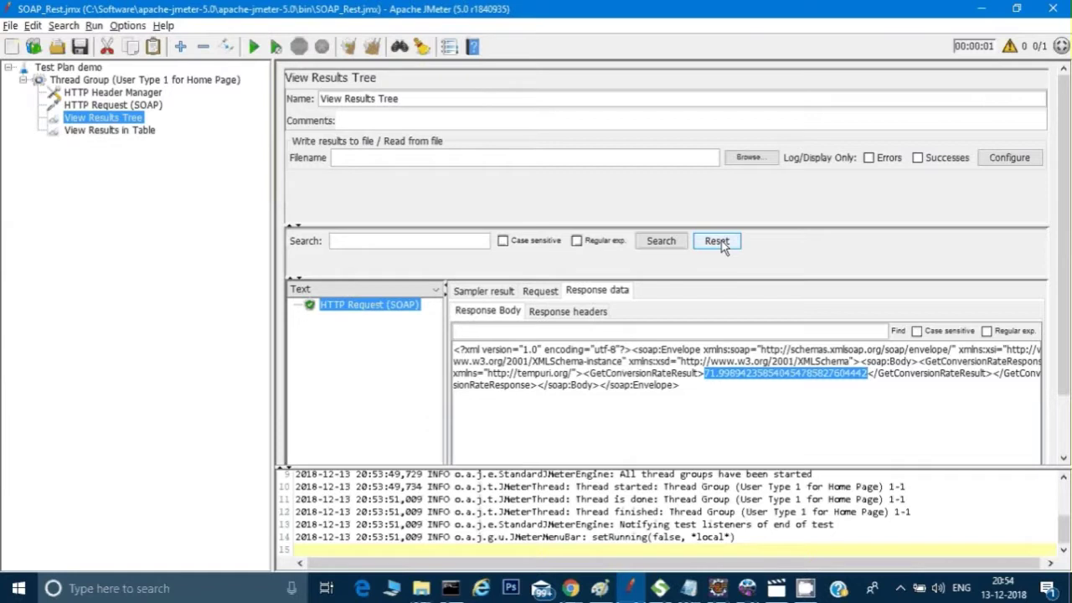
# - Set the Thread Group's number of threads to 10 users and its ramp-up period to 5 seconds
pyautogui.click(130, 93)
pyautogui.click(149, 107)
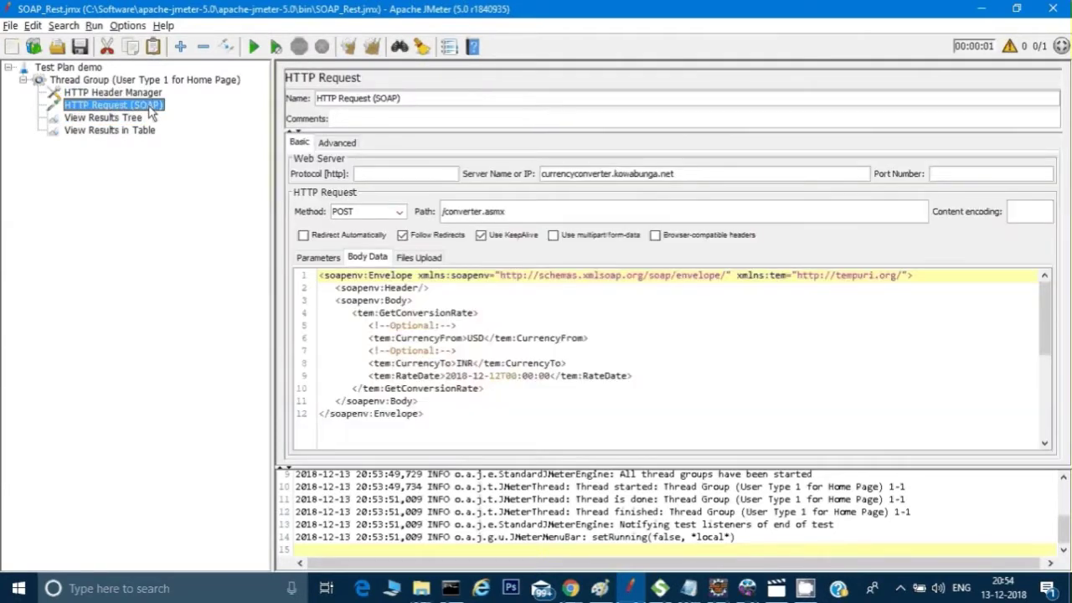
pyautogui.click(96, 82)
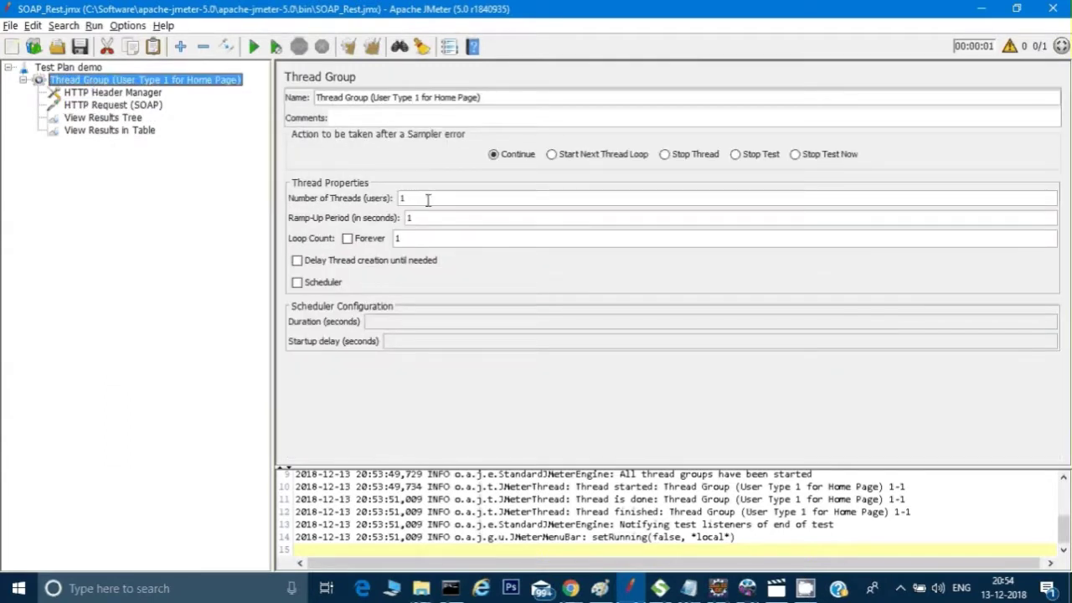
pyautogui.doubleClick(402, 197)
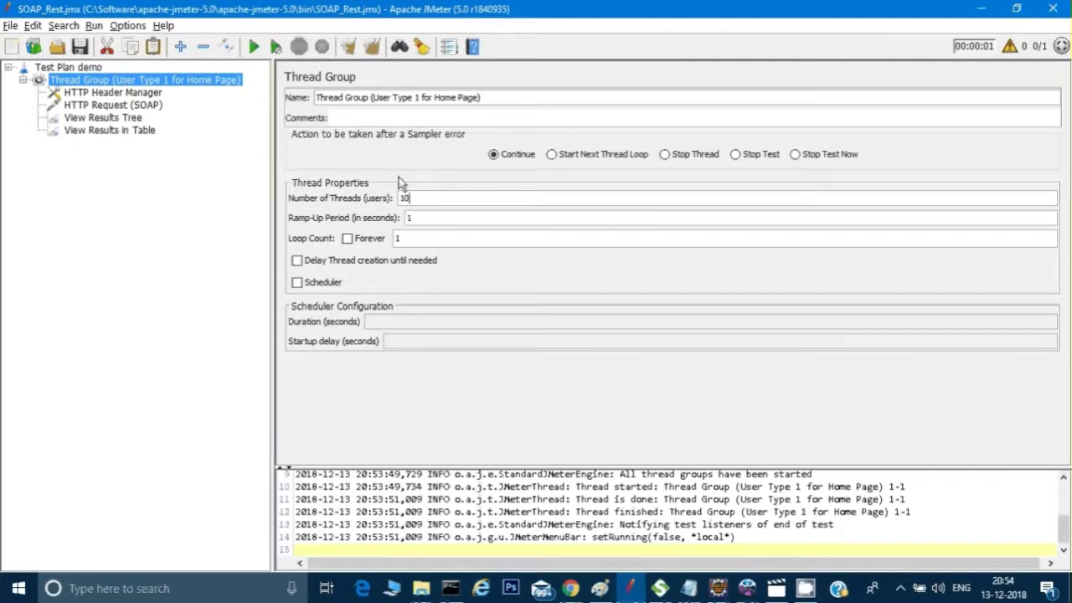
pyautogui.write('10')
pyautogui.doubleClick(432, 218)
pyautogui.write('5')
# - Clear all previous results and log entries and run the test with the 10-user Thread Group
pyautogui.click(118, 95)
pyautogui.click(126, 118)
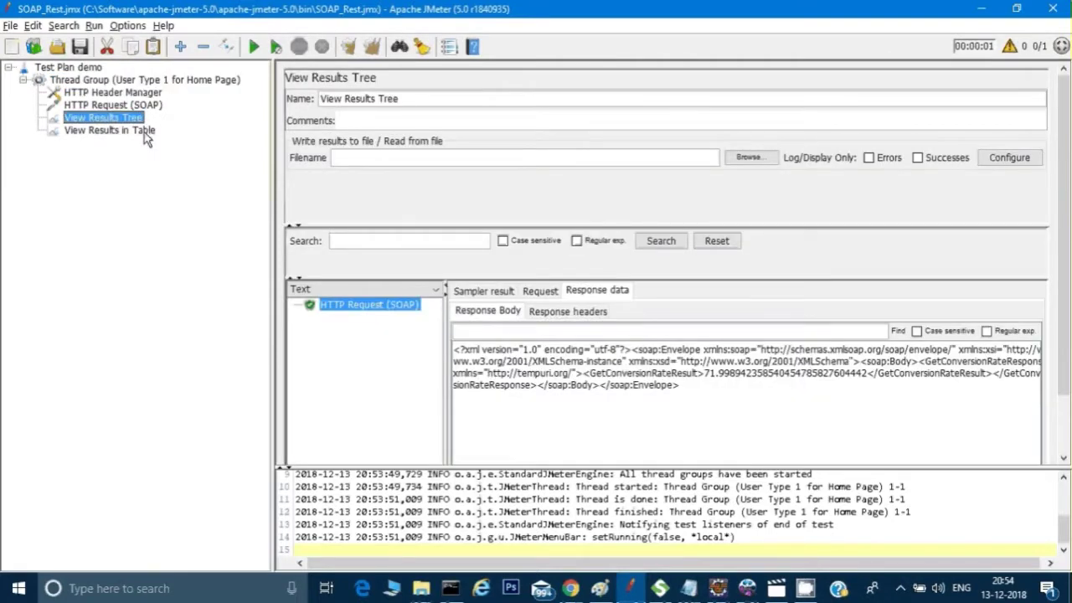
pyautogui.click(143, 131)
pyautogui.click(126, 93)
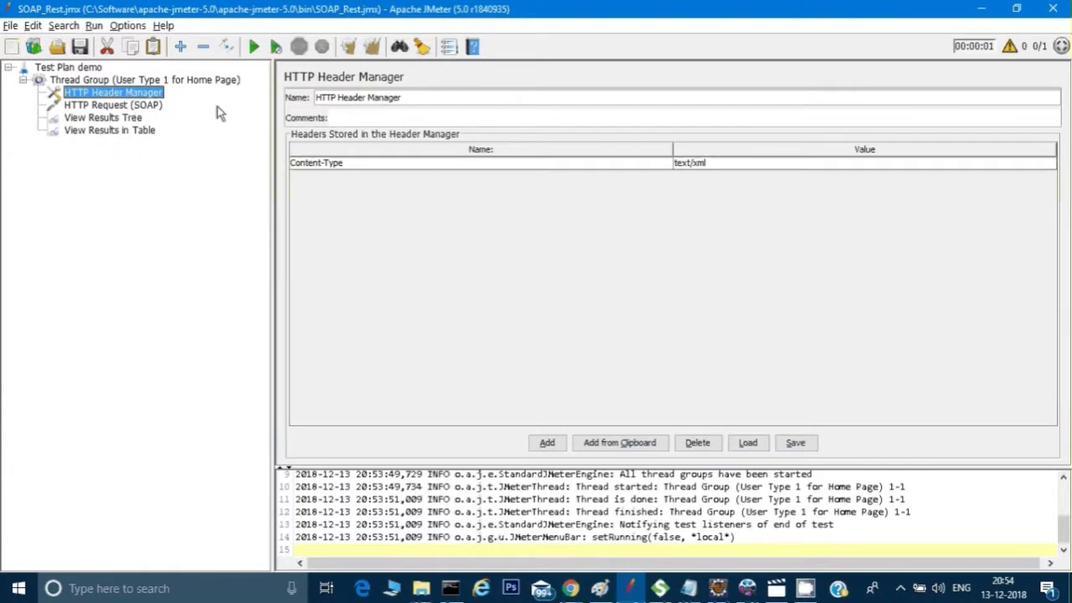
pyautogui.click(132, 118)
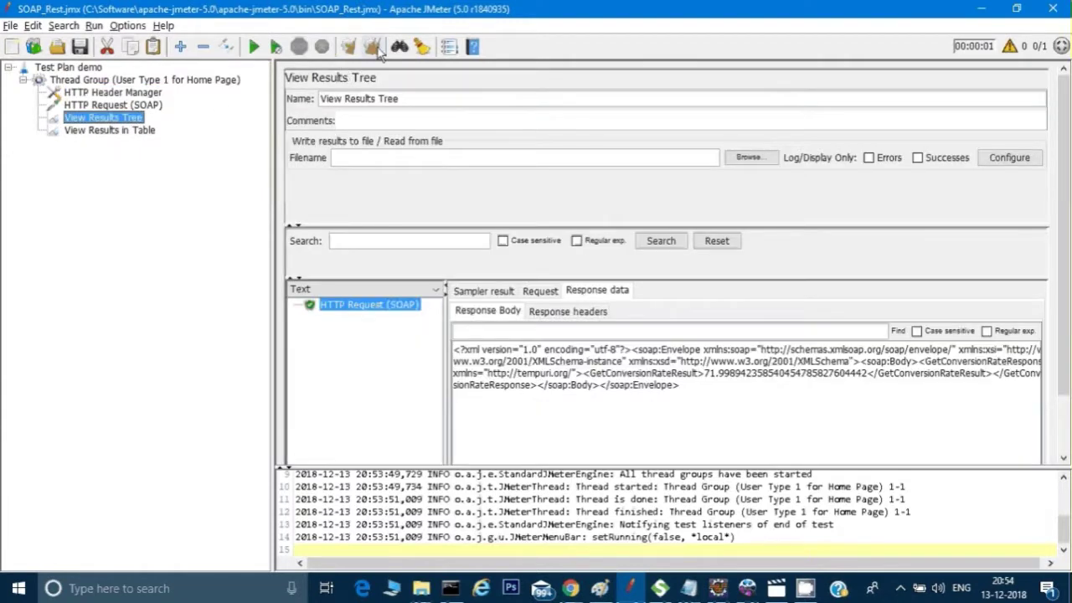
pyautogui.click(374, 47)
pyautogui.click(237, 78)
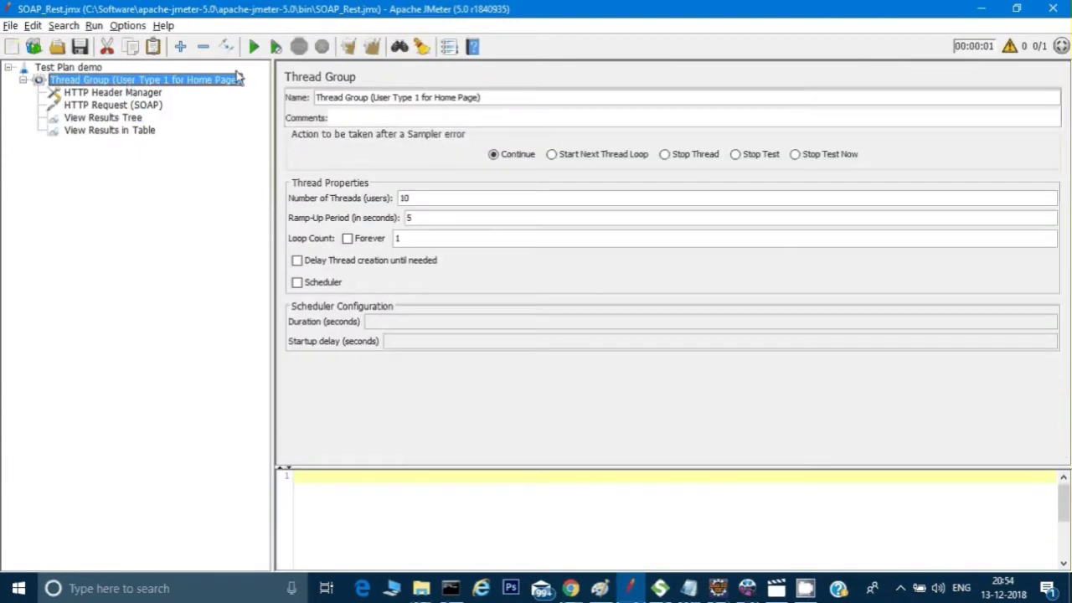
pyautogui.click(253, 46)
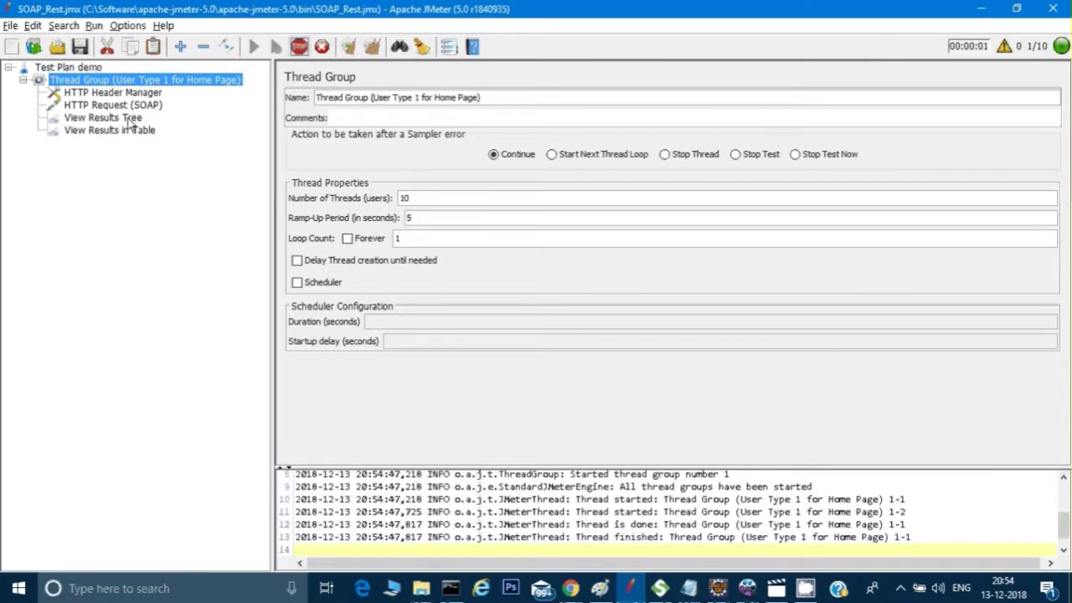
# - Review the samples of the 10-user run in View Results Tree and View Results in Table
pyautogui.click(130, 120)
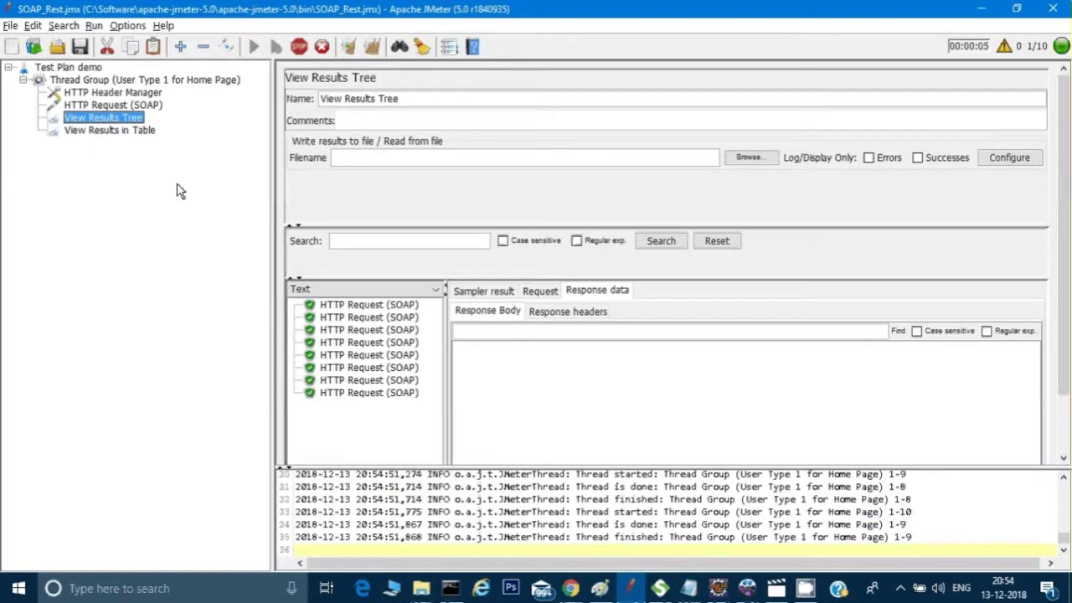
pyautogui.click(109, 130)
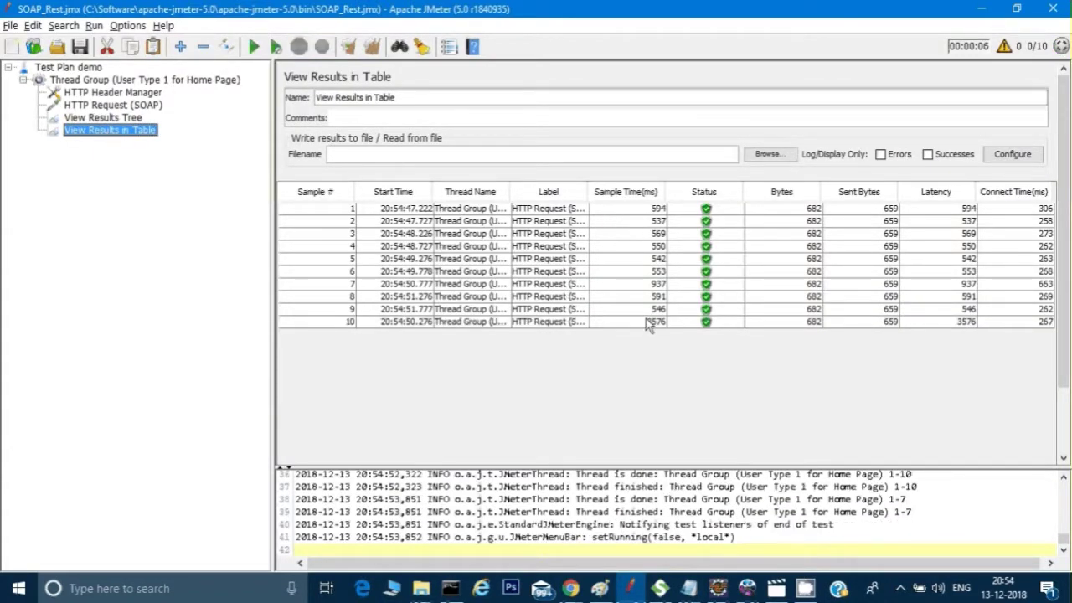
# - Add a Response Assertion to the Thread Group (User Type 1 for Home Page)
pyautogui.click(115, 81)
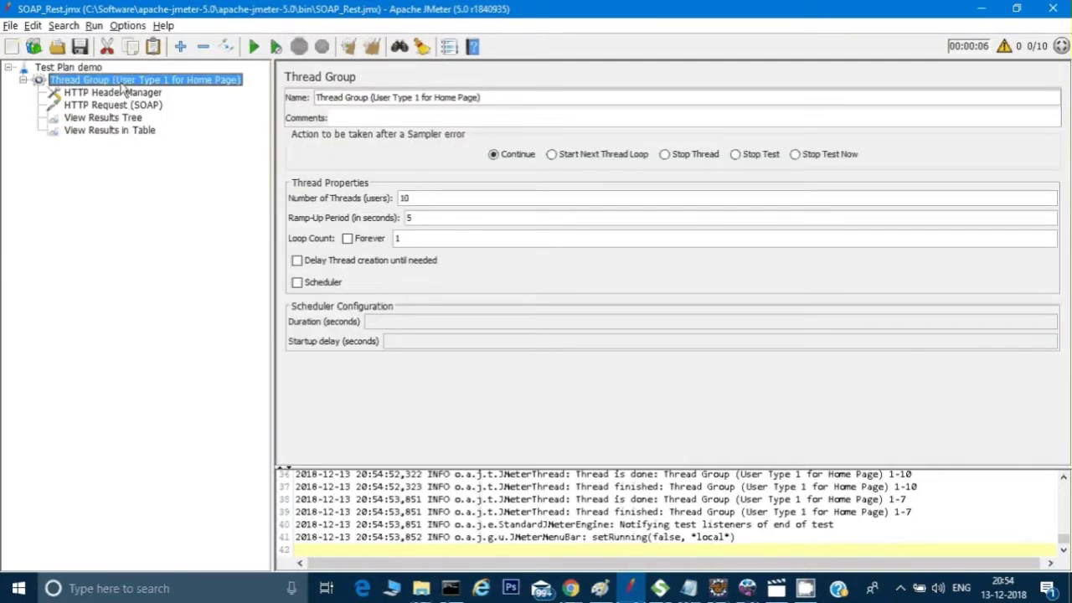
pyautogui.rightClick(122, 87)
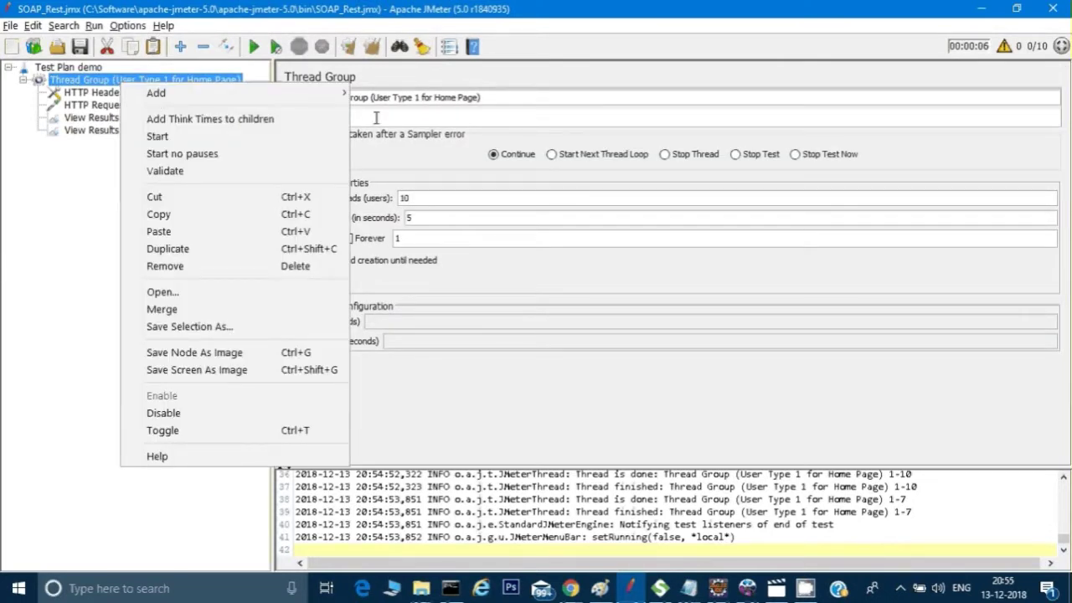
pyautogui.moveTo(303, 107)
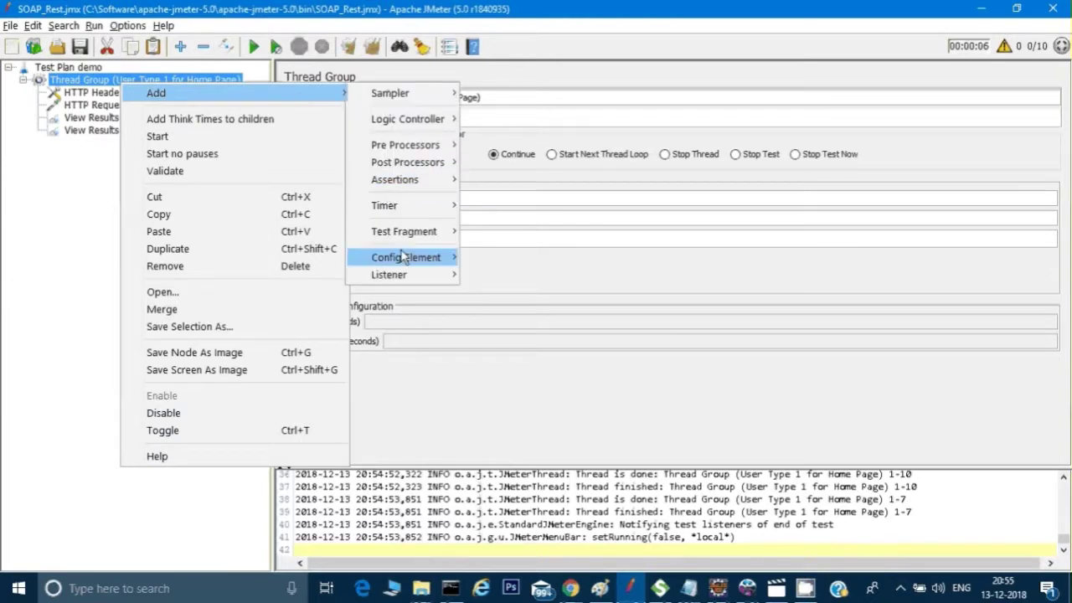
pyautogui.moveTo(413, 179)
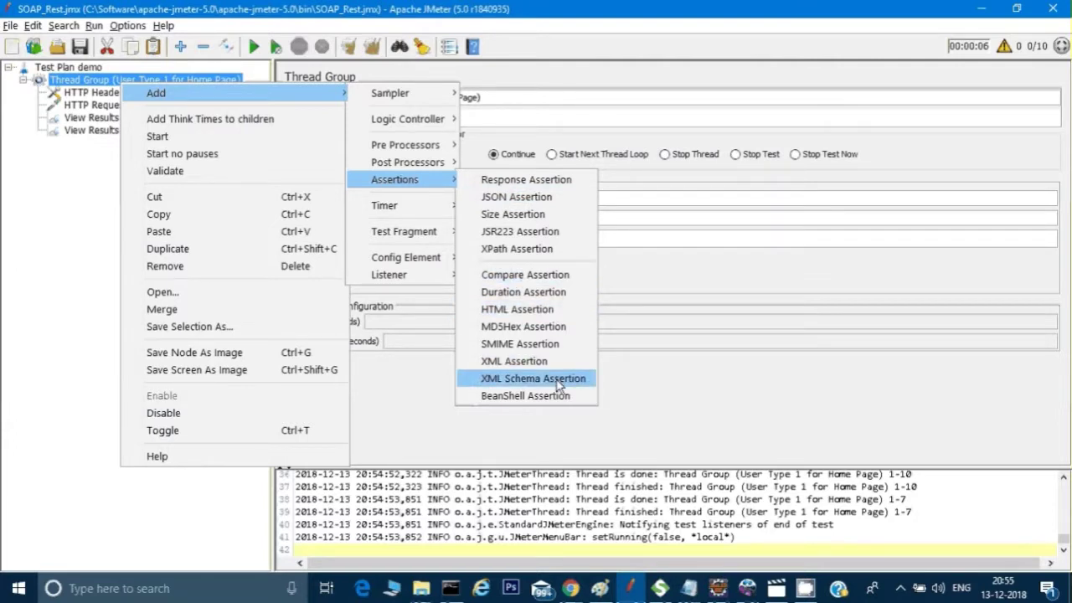
pyautogui.click(528, 181)
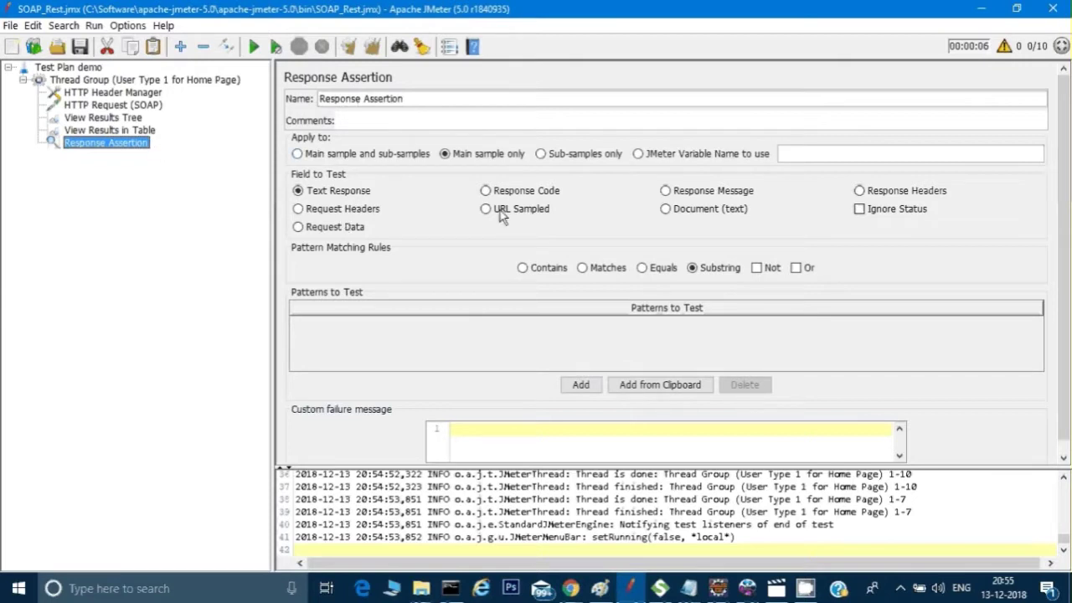
# - Configure the Response Assertion to test that the Response Code equals the pattern 200
pyautogui.click(531, 193)
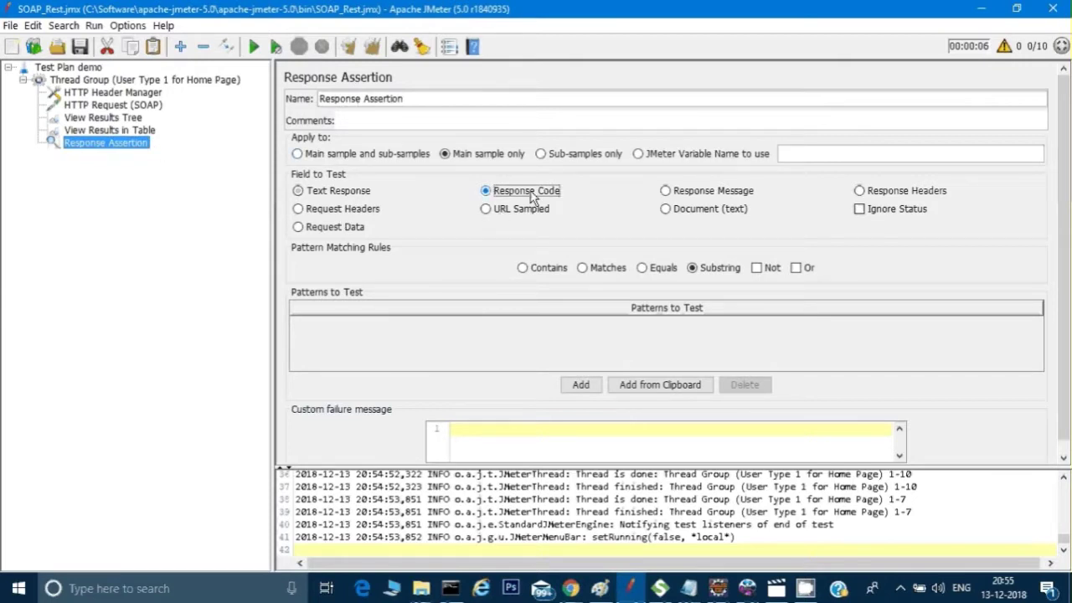
pyautogui.click(656, 274)
pyautogui.click(574, 385)
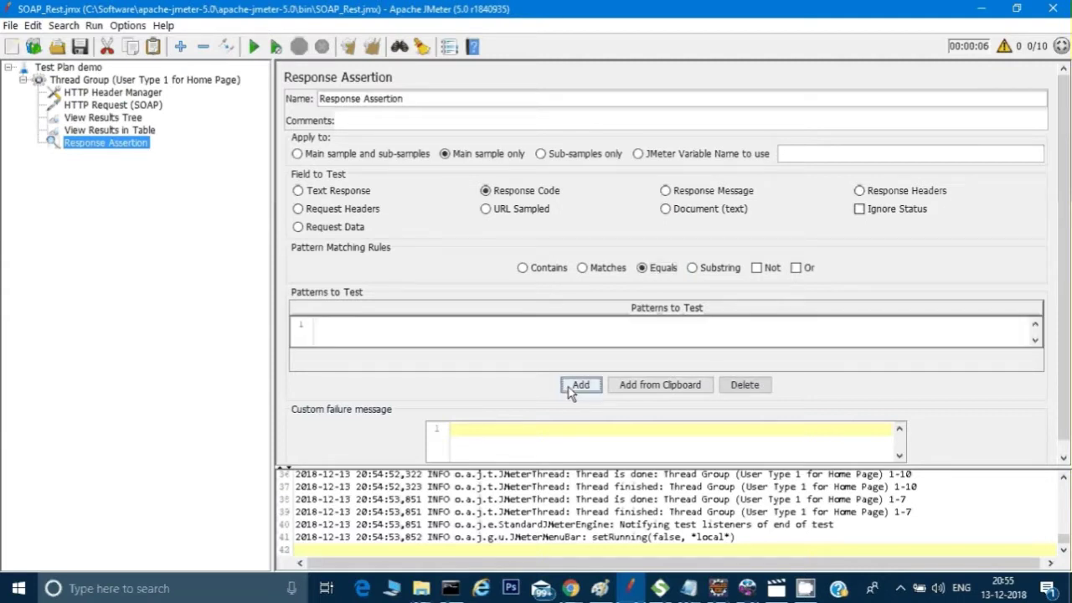
pyautogui.doubleClick(389, 333)
pyautogui.write('200')
# - Clear the earlier results and log entries and rerun the test with the Response Assertion, showing View Results in Table
pyautogui.click(109, 130)
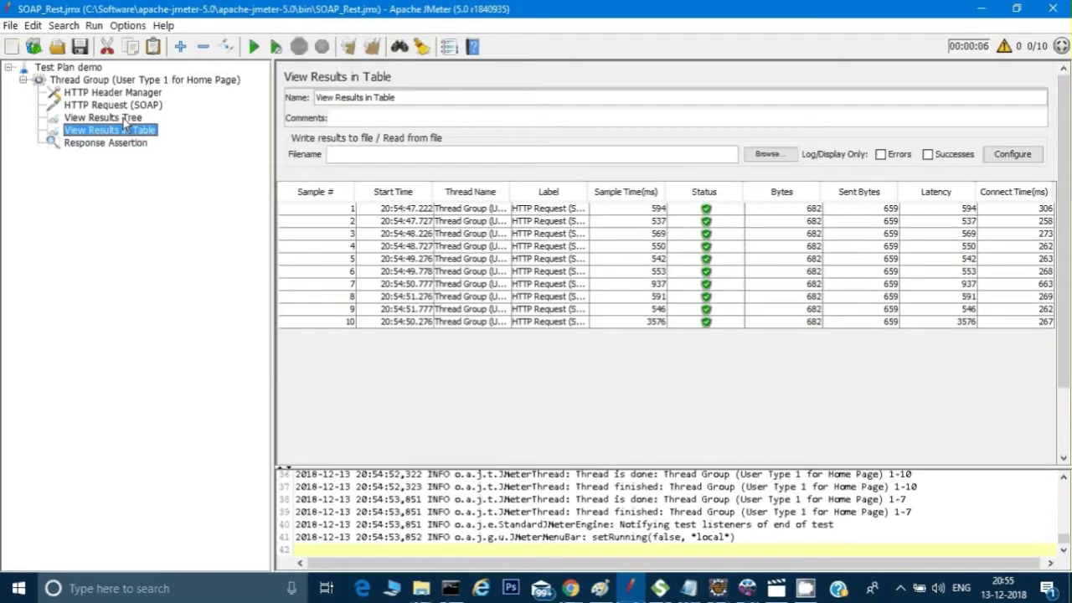
pyautogui.click(103, 118)
pyautogui.click(372, 46)
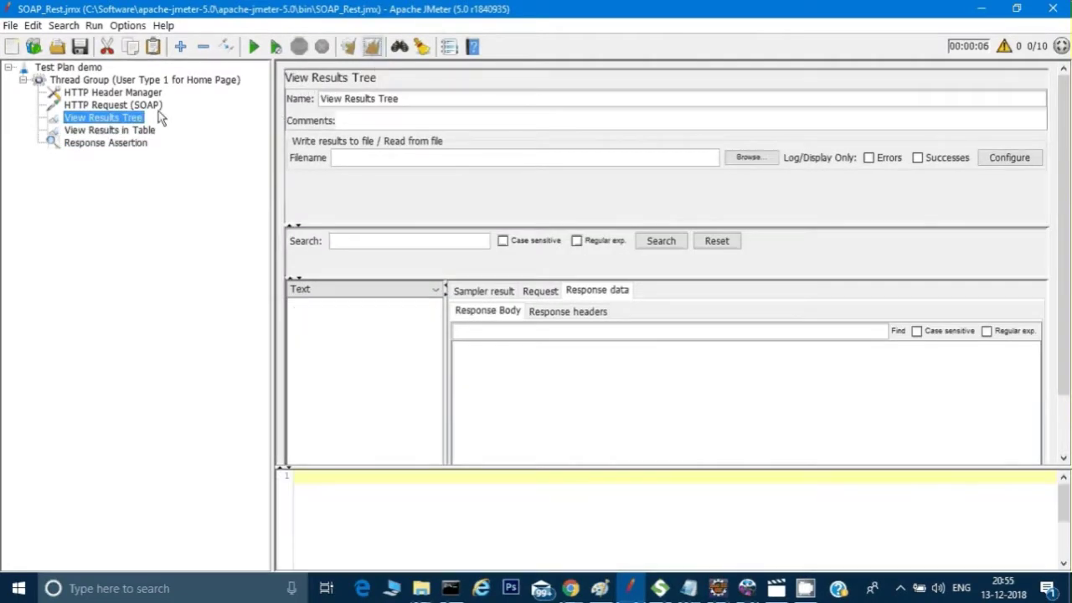
pyautogui.click(124, 130)
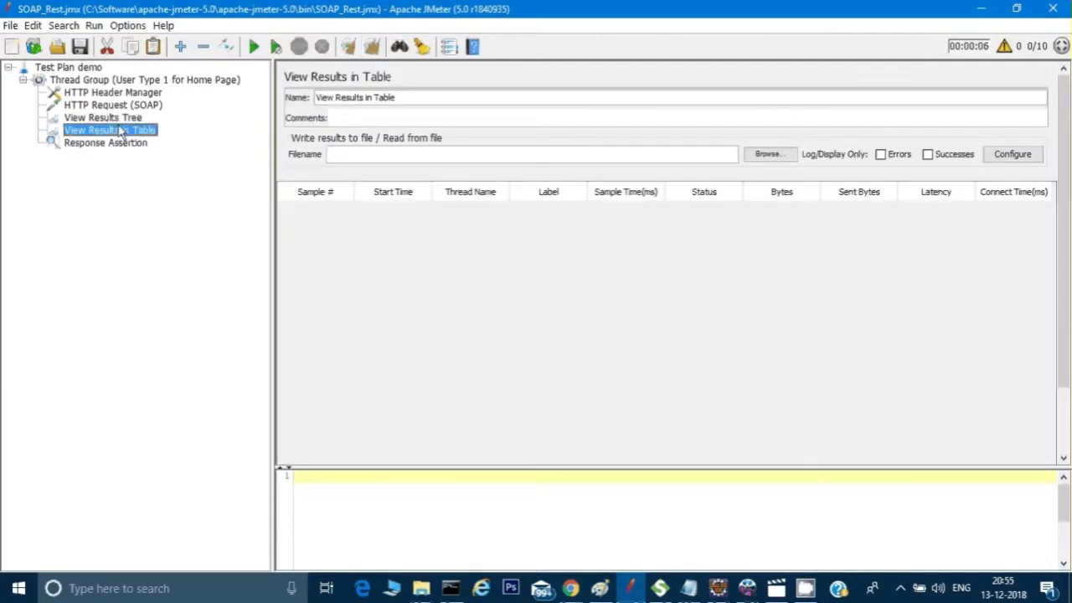
pyautogui.click(255, 47)
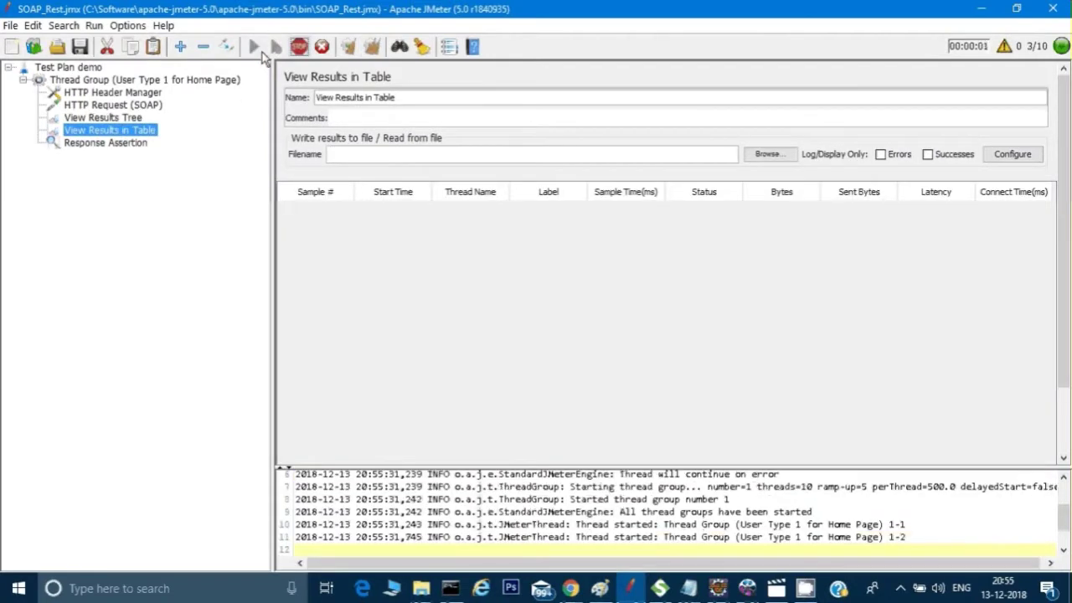
# - Hide the log and examine the response headers of several HTTP Request (SOAP) samples in View Results Tree for the response code
pyautogui.click(1005, 47)
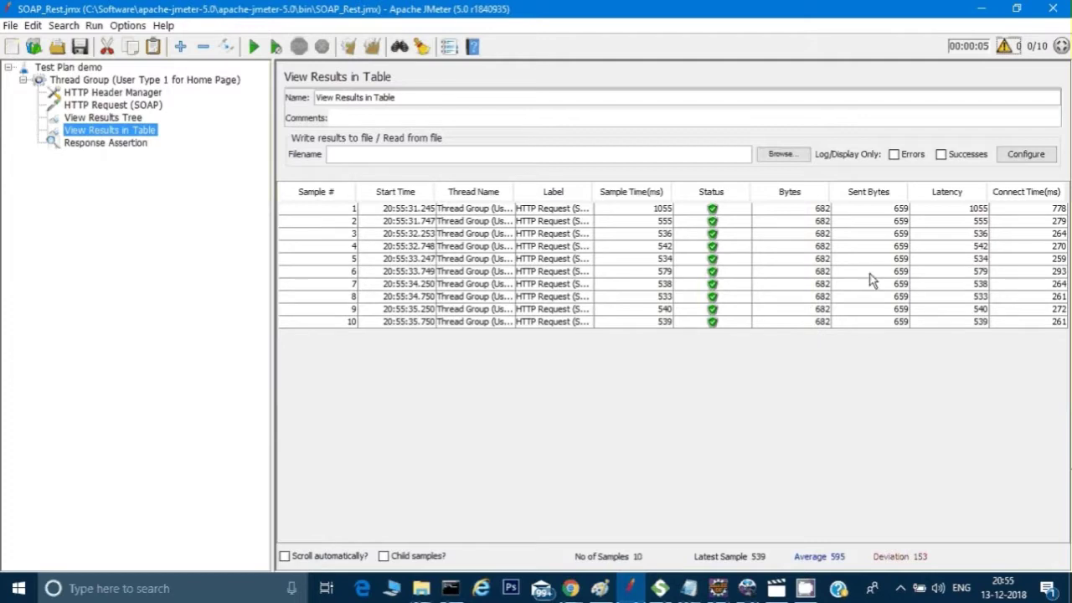
pyautogui.click(118, 119)
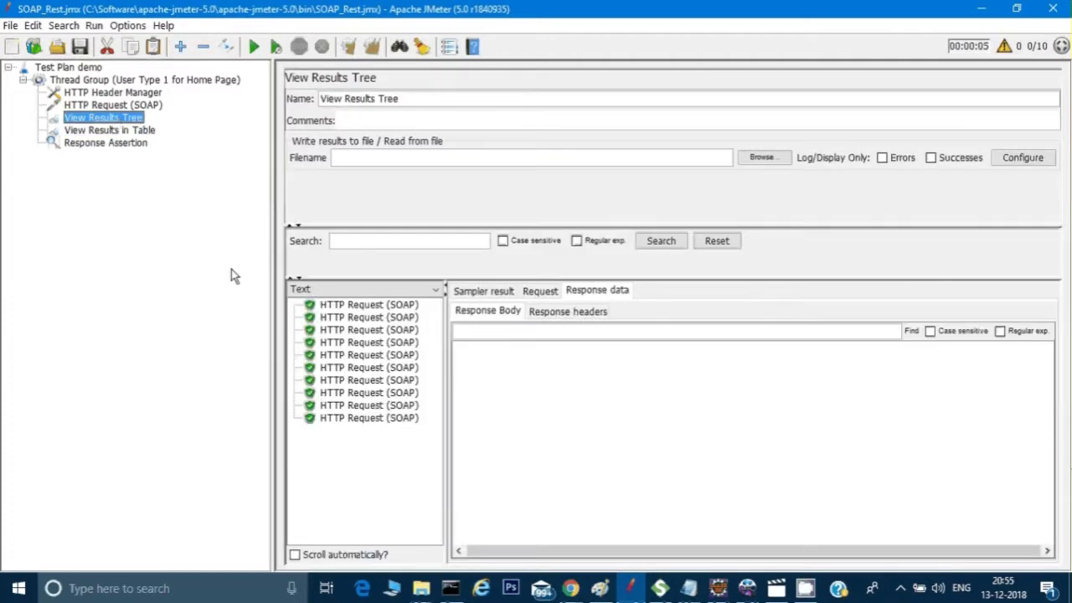
pyautogui.click(340, 307)
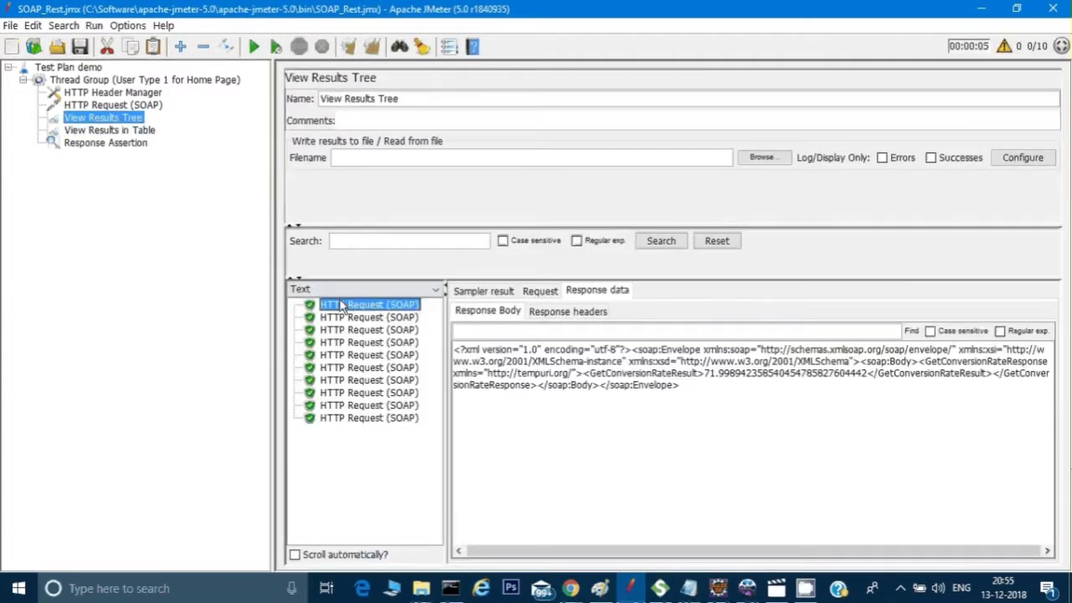
pyautogui.click(547, 310)
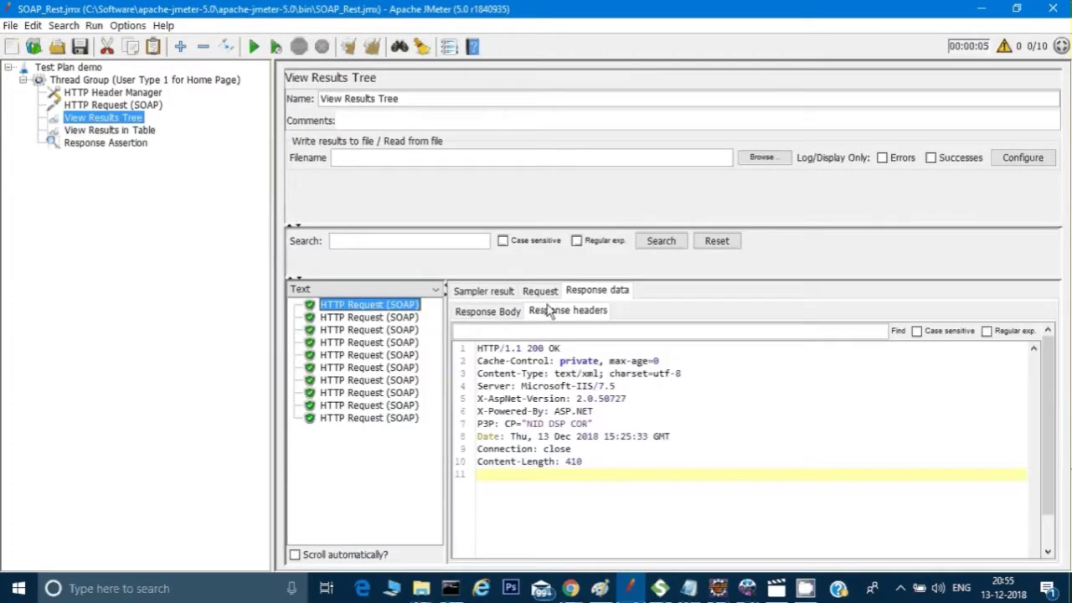
pyautogui.click(394, 320)
pyautogui.click(396, 342)
pyautogui.click(399, 354)
pyautogui.click(406, 379)
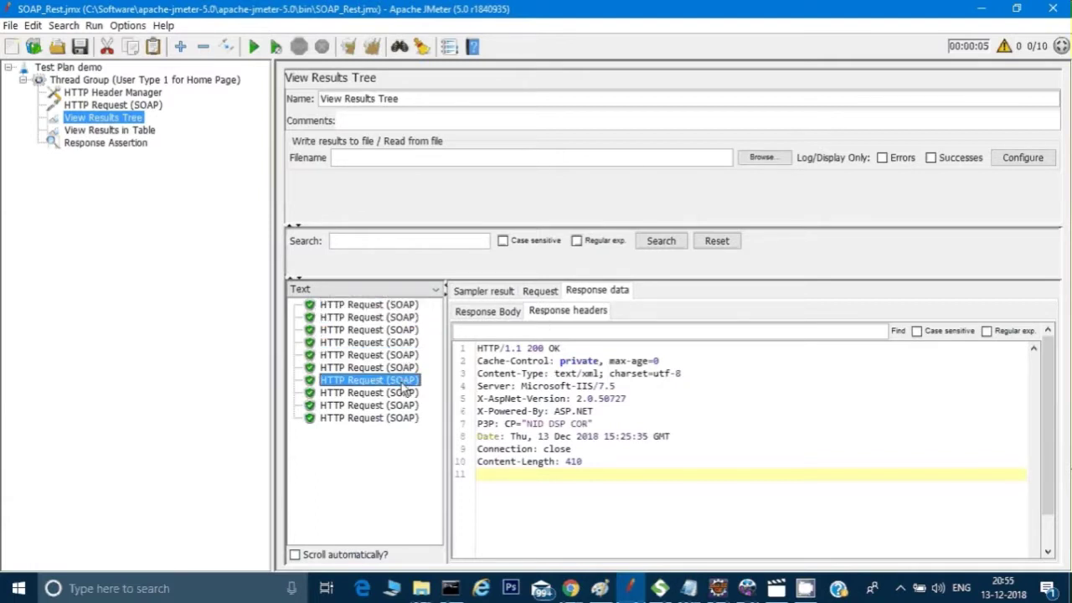
pyautogui.click(409, 405)
pyautogui.click(409, 419)
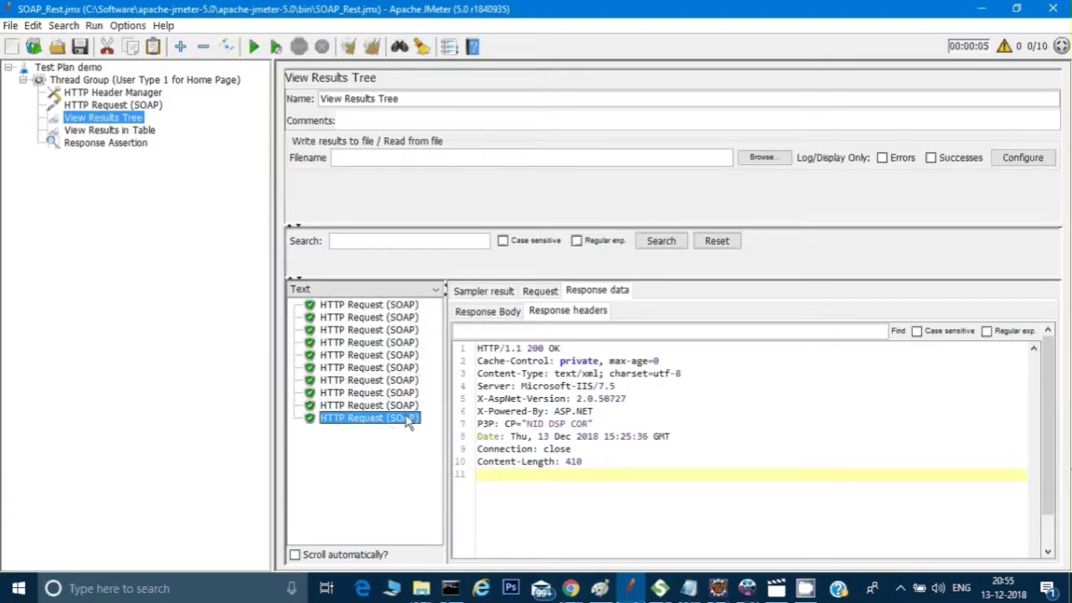